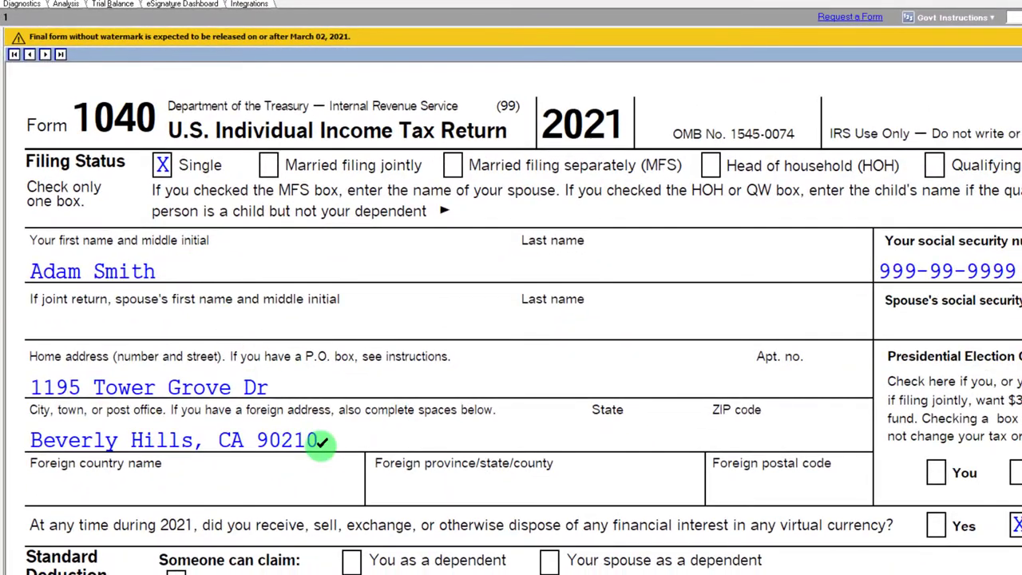
Enter 15,015 as Tax Before Credits in Excel, matching Lacerte's Form 1040 page 2.
{"action": "scroll", "coordinate": [320, 441], "scroll_direction": "down", "scroll_amount": 4}
{"action": "scroll", "coordinate": [320, 449], "scroll_direction": "down", "scroll_amount": 3}
{"action": "scroll", "coordinate": [308, 427], "scroll_direction": "down", "scroll_amount": 4}
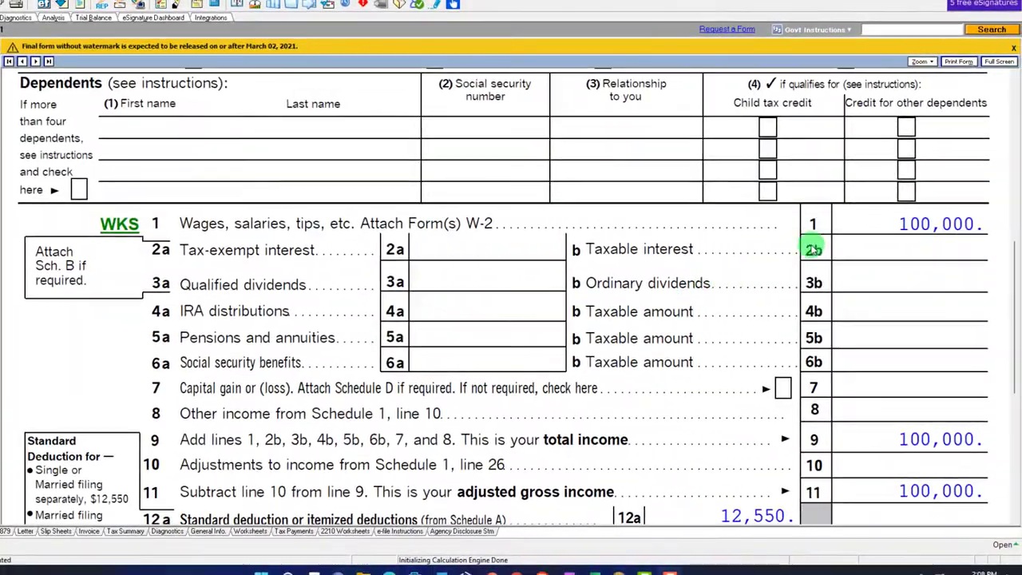
{"action": "scroll", "coordinate": [862, 222], "scroll_direction": "down", "scroll_amount": 3}
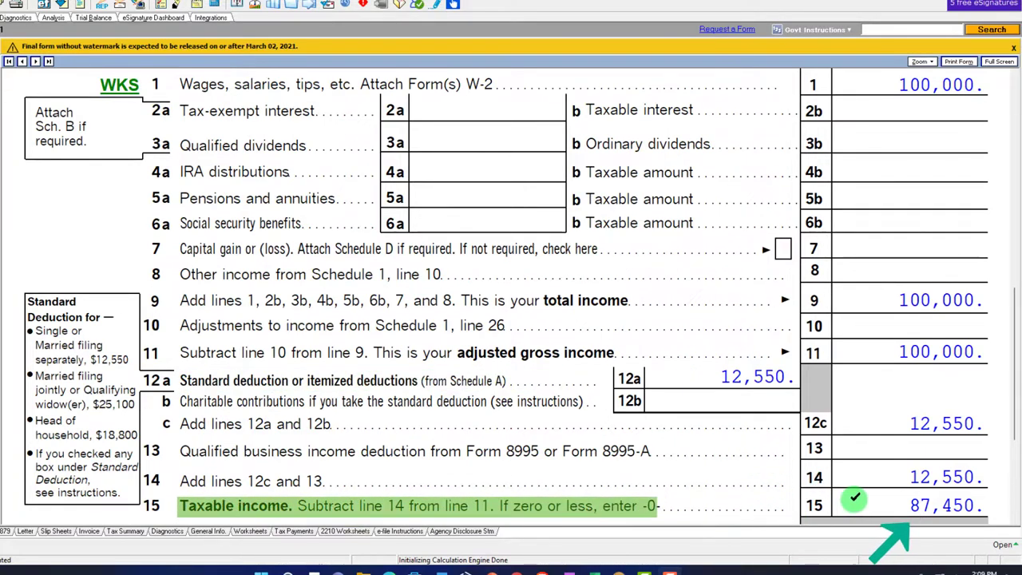
{"action": "left_click", "coordinate": [614, 557]}
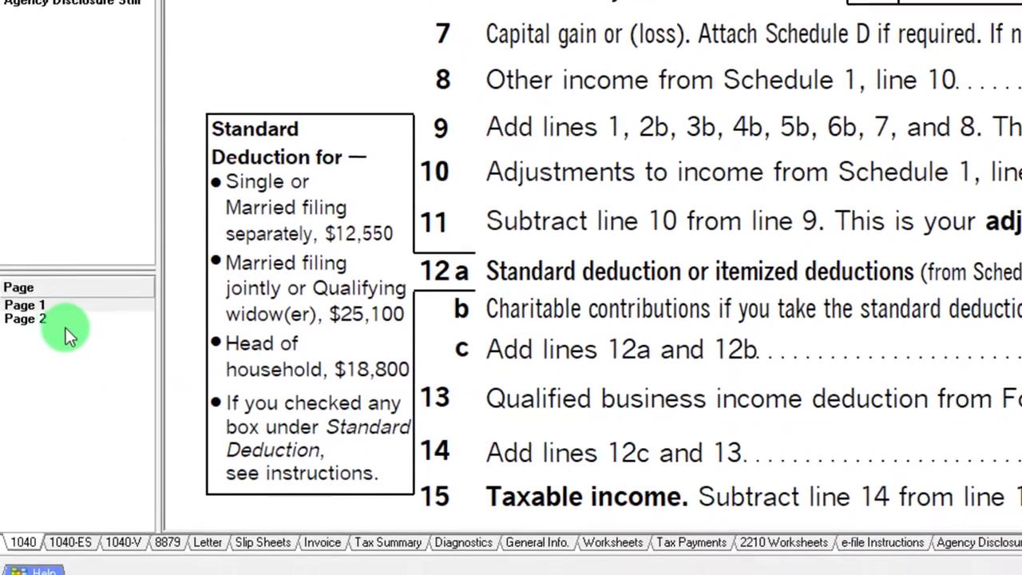
{"action": "left_click", "coordinate": [60, 314]}
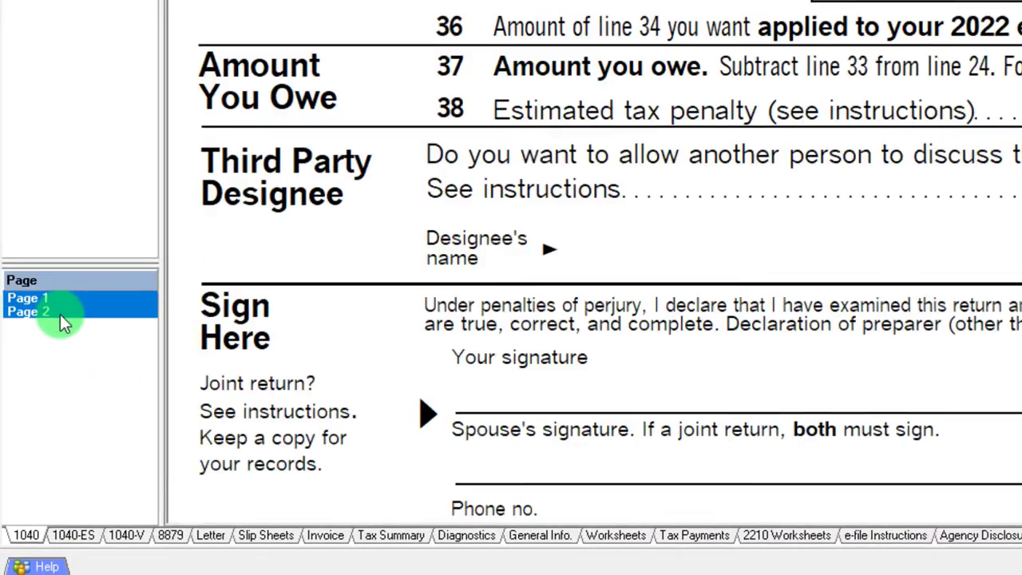
{"action": "scroll", "coordinate": [1003, 216], "scroll_direction": "up", "scroll_amount": 5}
{"action": "scroll", "coordinate": [803, 269], "scroll_direction": "up", "scroll_amount": 5}
{"action": "scroll", "coordinate": [1004, 130], "scroll_direction": "up", "scroll_amount": 1}
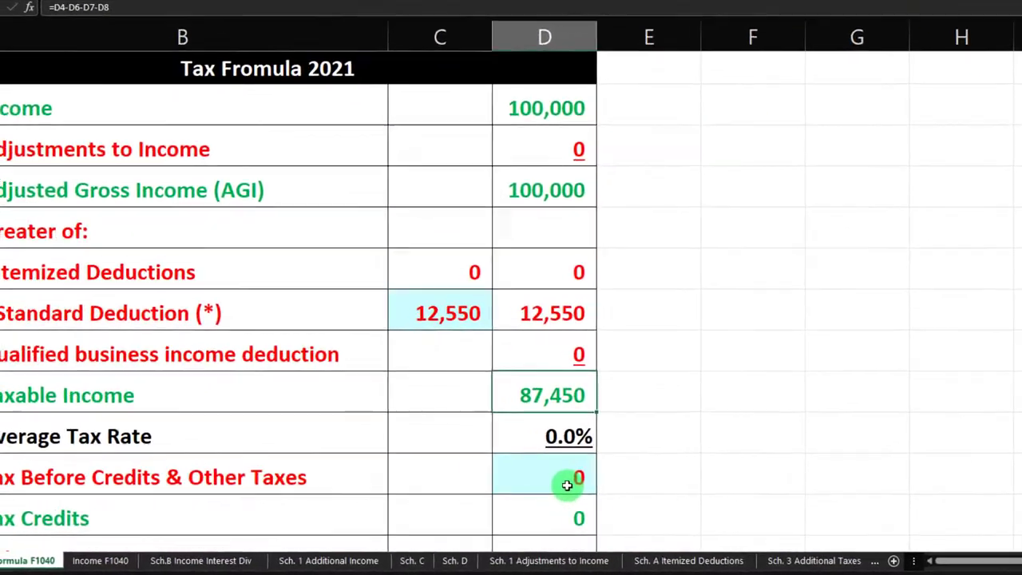
{"action": "type", "text": "1"}
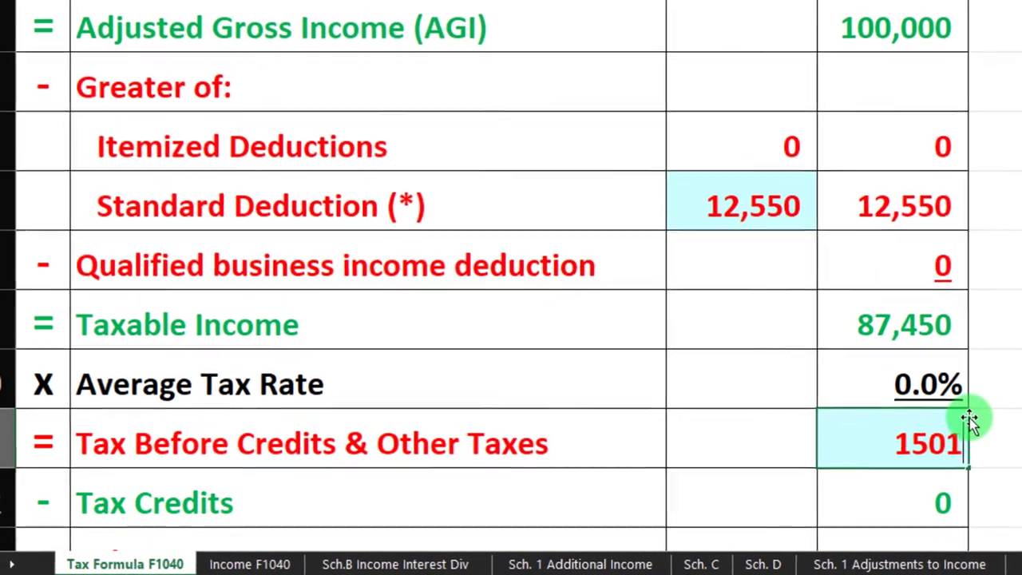
{"action": "type", "text": "5,015"}
{"action": "key", "text": "Return"}
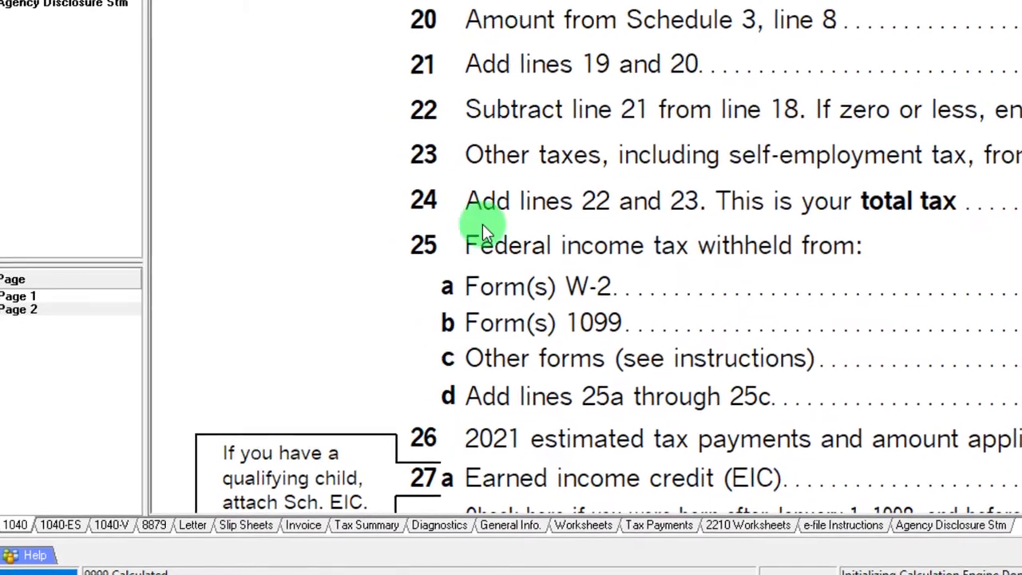
Move from Form 1040 to Schedule 1 page 2, Part II Adjustments to Income, line 21.
{"action": "left_click", "coordinate": [44, 292]}
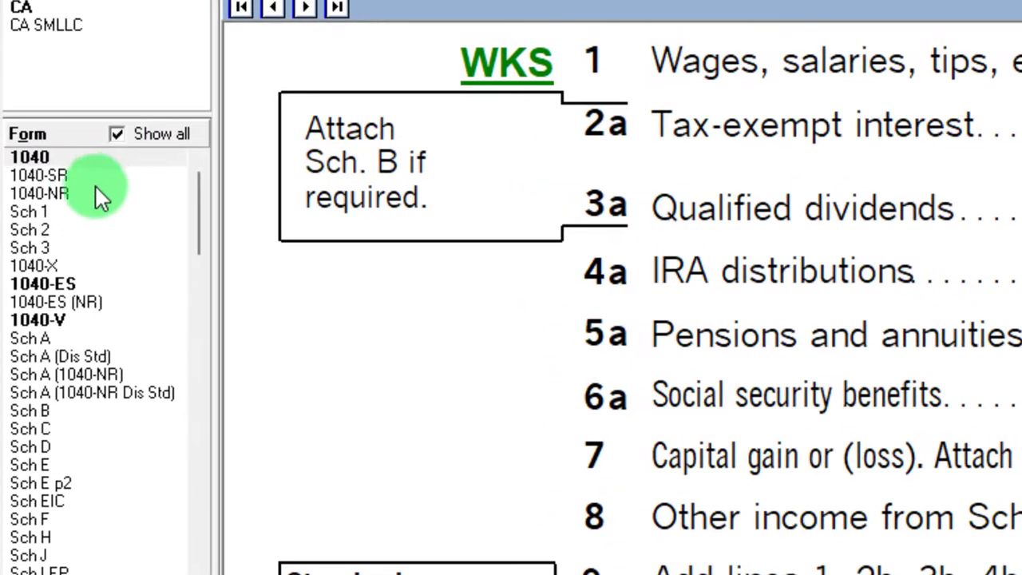
{"action": "left_click", "coordinate": [60, 210]}
{"action": "scroll", "coordinate": [594, 307], "scroll_direction": "up", "scroll_amount": 3}
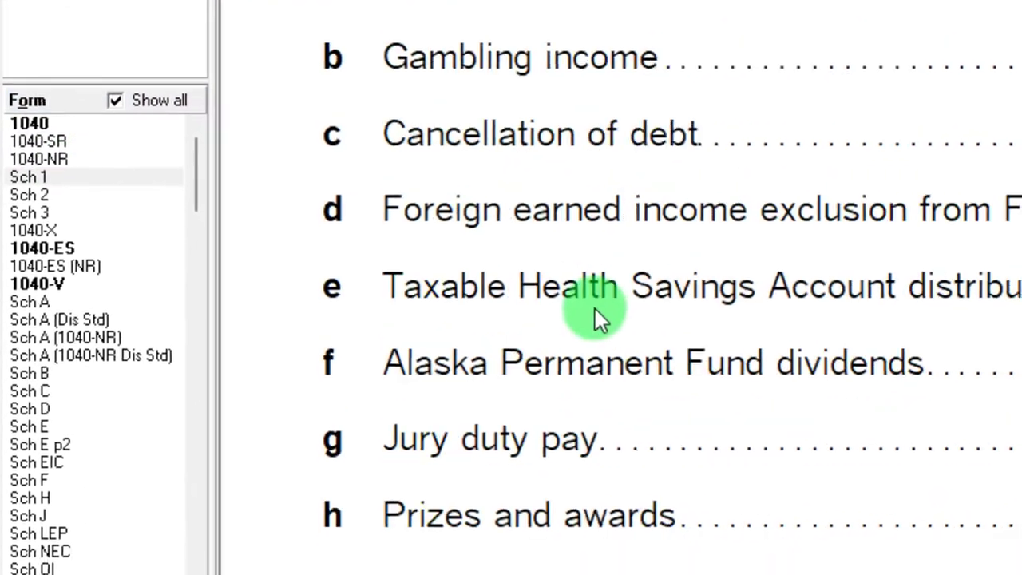
{"action": "scroll", "coordinate": [579, 246], "scroll_direction": "up", "scroll_amount": 5}
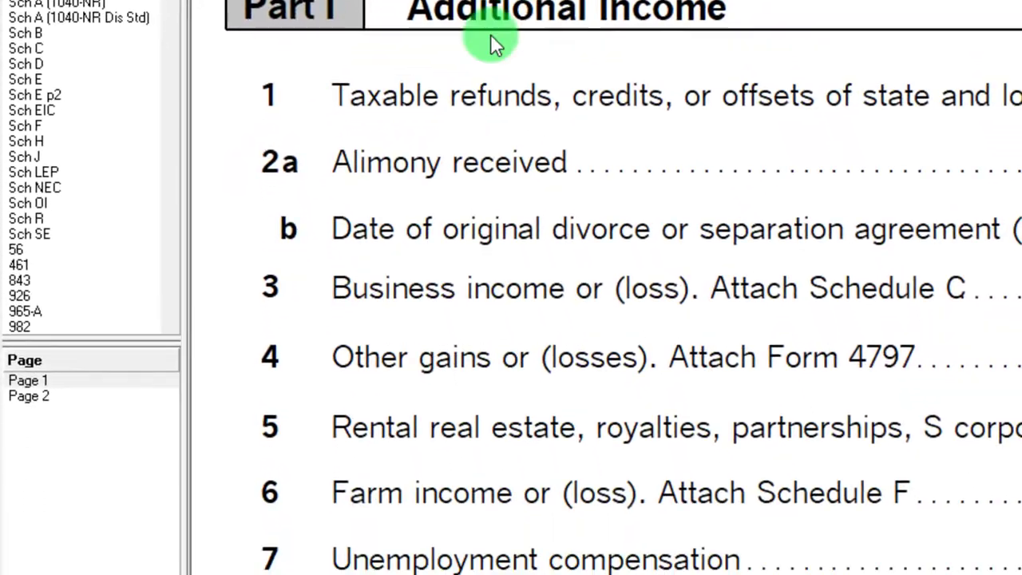
{"action": "left_click", "coordinate": [51, 345]}
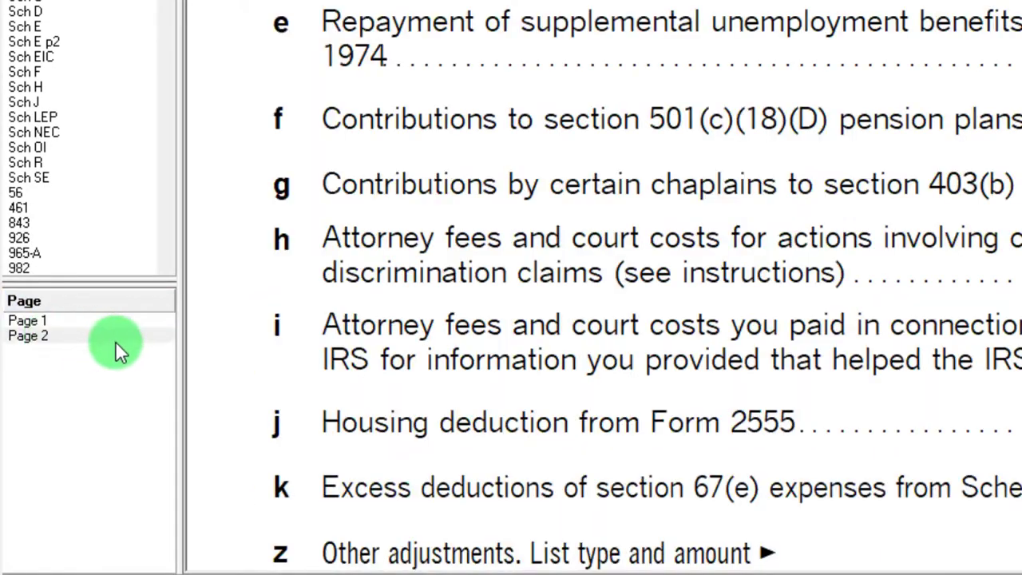
{"action": "scroll", "coordinate": [470, 272], "scroll_direction": "up", "scroll_amount": 5}
{"action": "scroll", "coordinate": [470, 273], "scroll_direction": "up", "scroll_amount": 5}
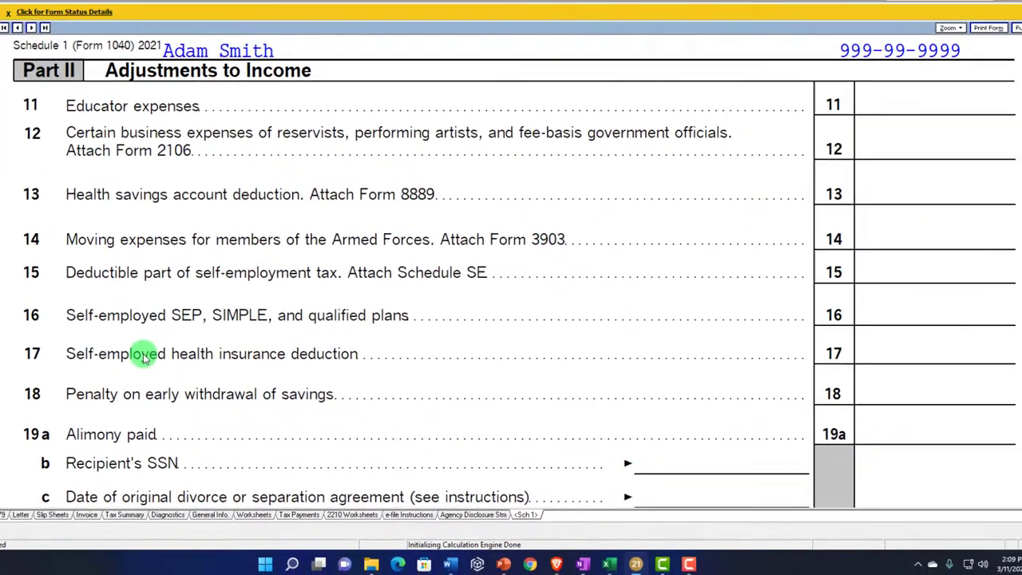
{"action": "scroll", "coordinate": [134, 360], "scroll_direction": "down", "scroll_amount": 3}
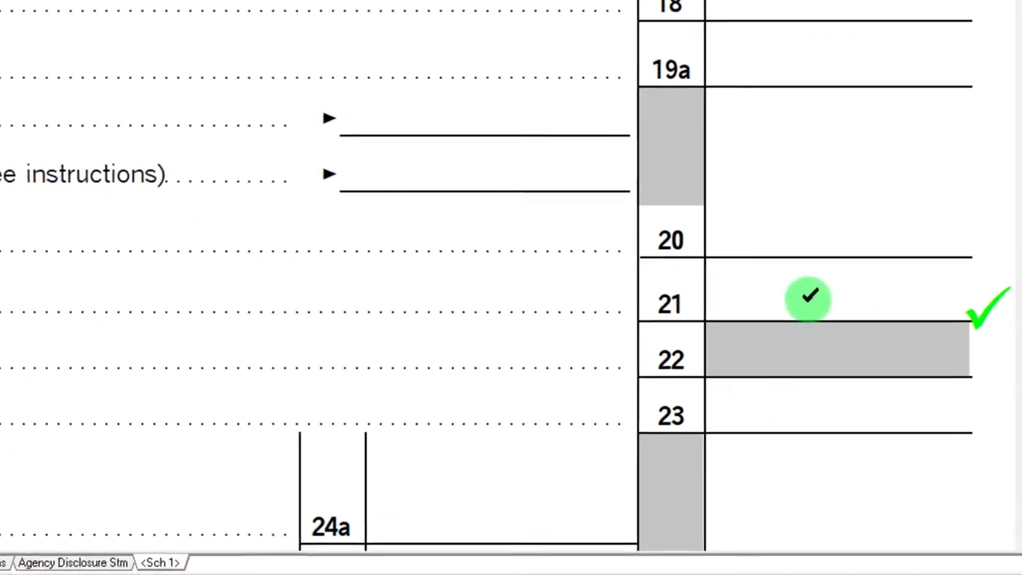
Enter 1,000 total qualified student loan interest paid via Jump to Input from line 21.
{"action": "right_click", "coordinate": [794, 292]}
{"action": "left_click", "coordinate": [802, 307]}
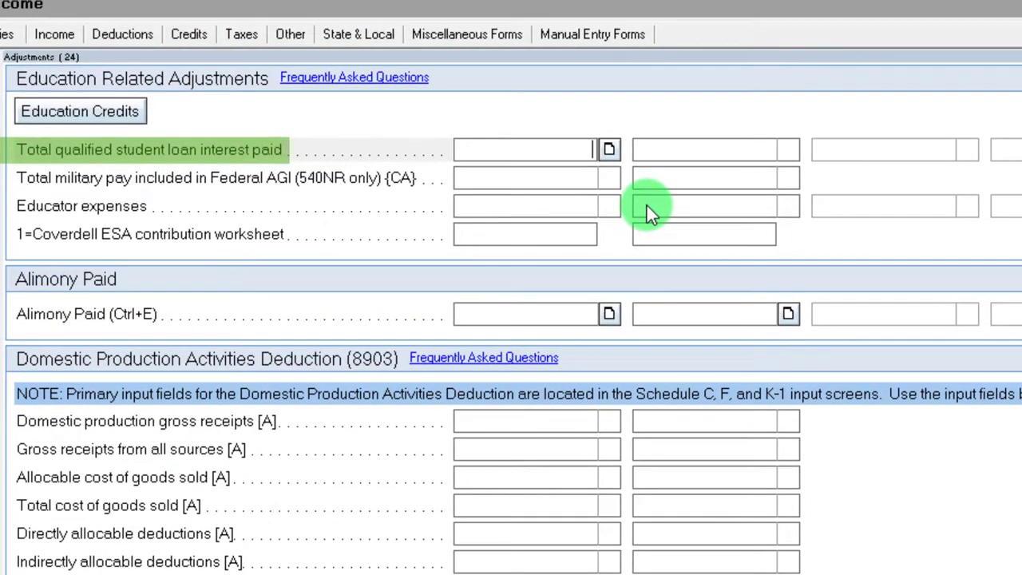
{"action": "type", "text": "1,00"}
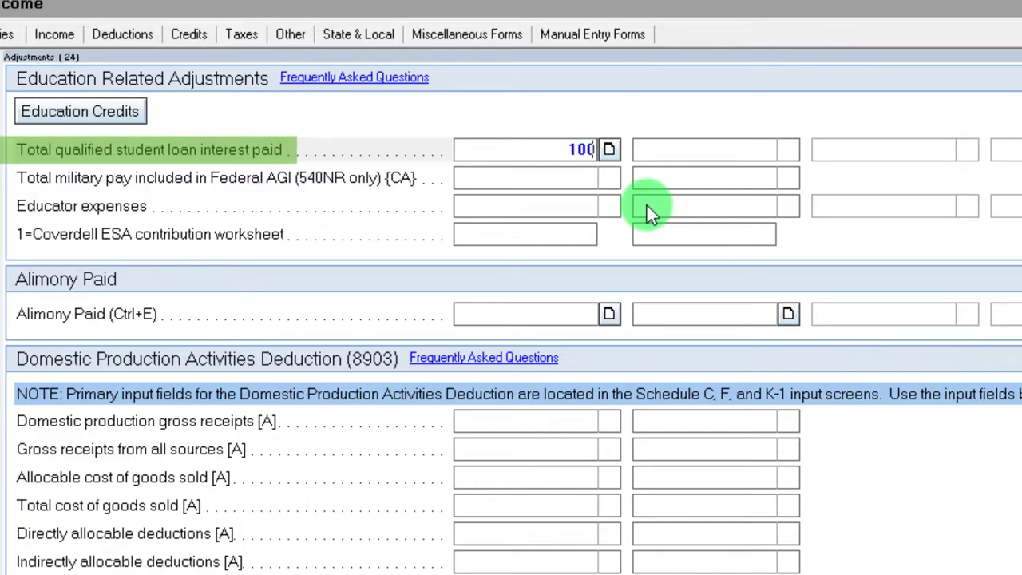
{"action": "type", "text": "0"}
{"action": "key", "text": "Tab"}
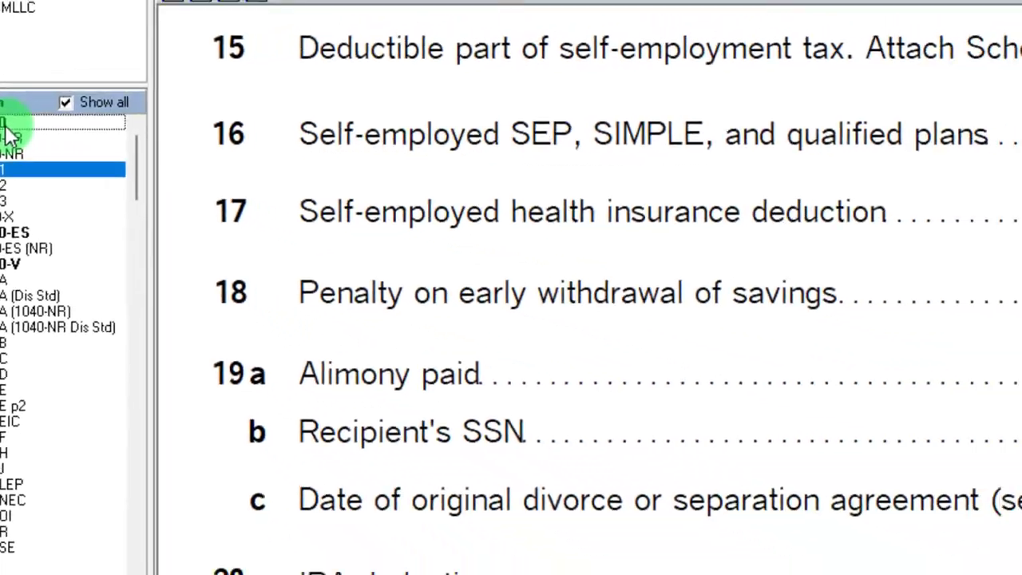
Return to Form 1040 and check that adjustments are blank and AGI is 100,000.
{"action": "left_click", "coordinate": [8, 136]}
{"action": "scroll", "coordinate": [598, 418], "scroll_direction": "down", "scroll_amount": 3}
{"action": "scroll", "coordinate": [594, 423], "scroll_direction": "down", "scroll_amount": 5}
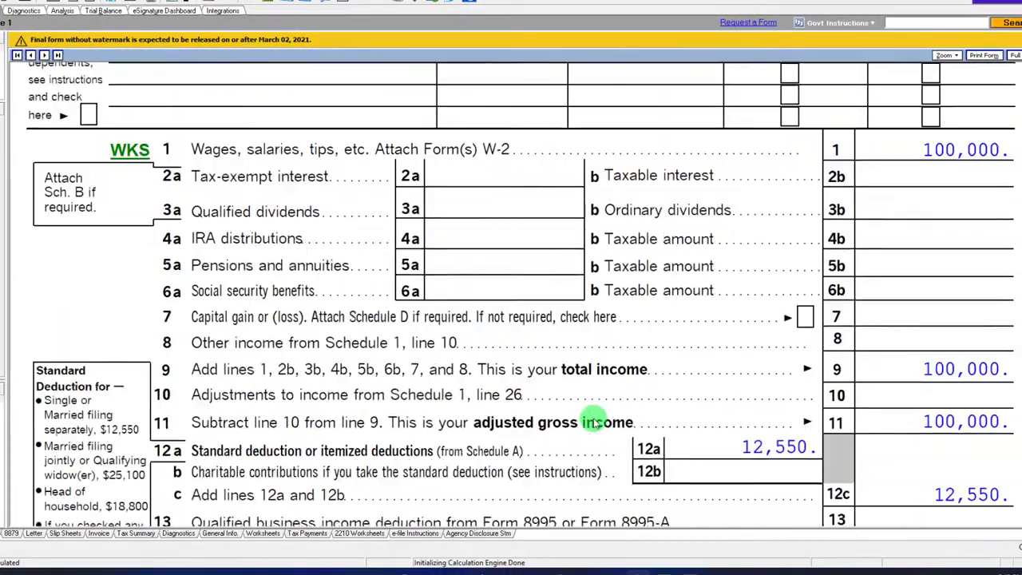
{"action": "scroll", "coordinate": [595, 423], "scroll_direction": "down", "scroll_amount": 2}
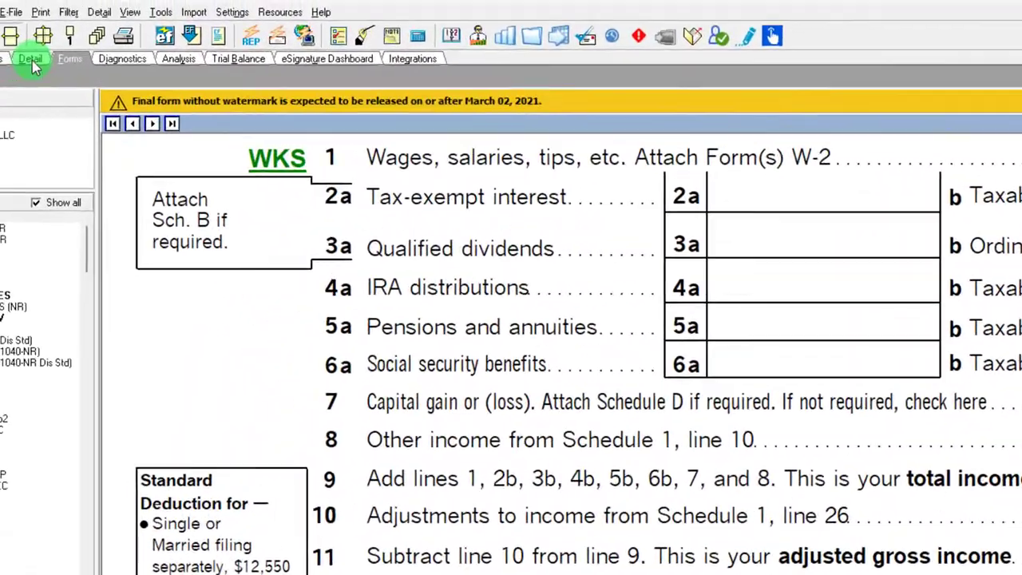
Change W-2 wages to 80,000 on the Income > Wages, Salaries, Tips input screen.
{"action": "left_click", "coordinate": [83, 95]}
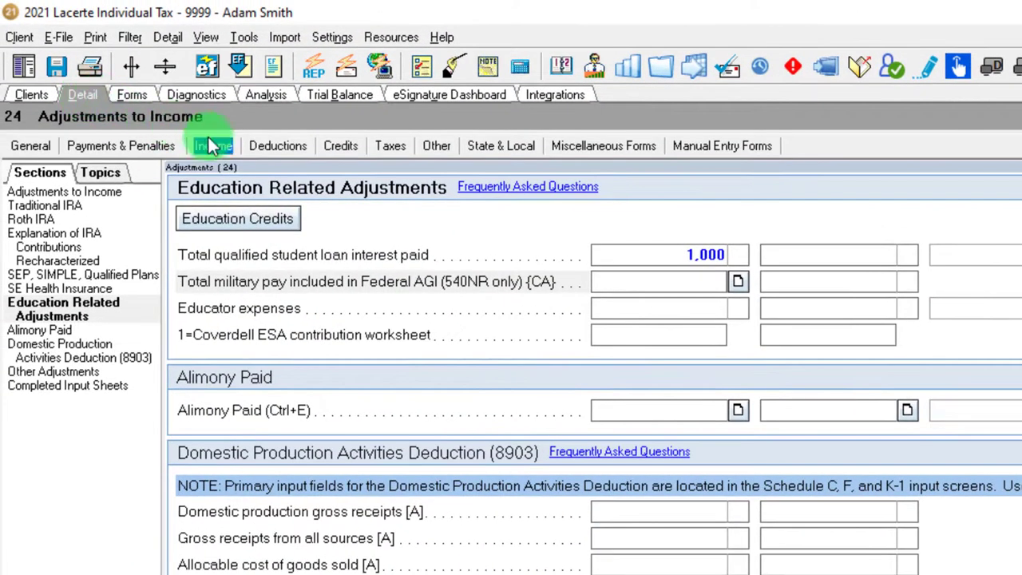
{"action": "left_click", "coordinate": [213, 145]}
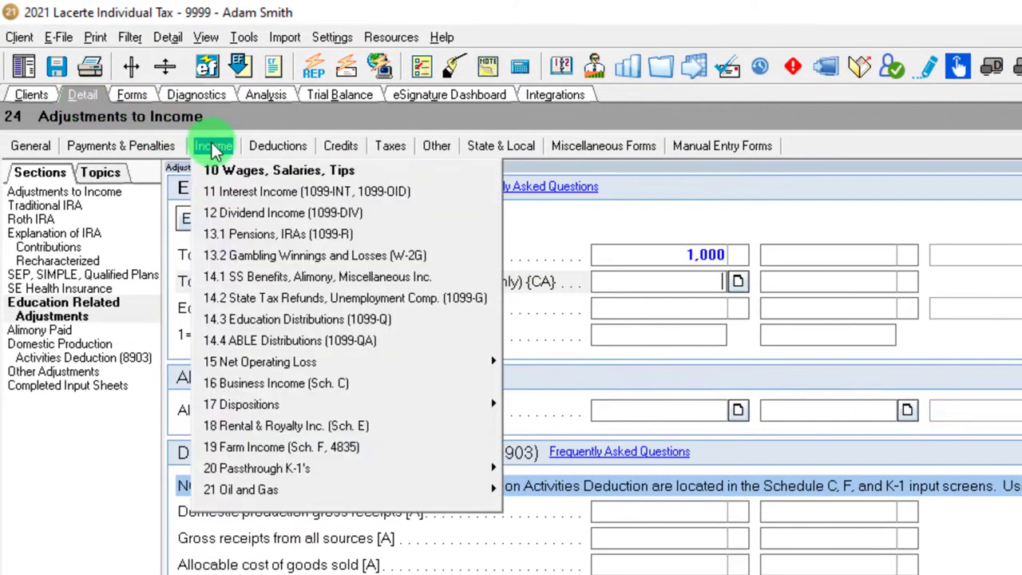
{"action": "left_click", "coordinate": [230, 170]}
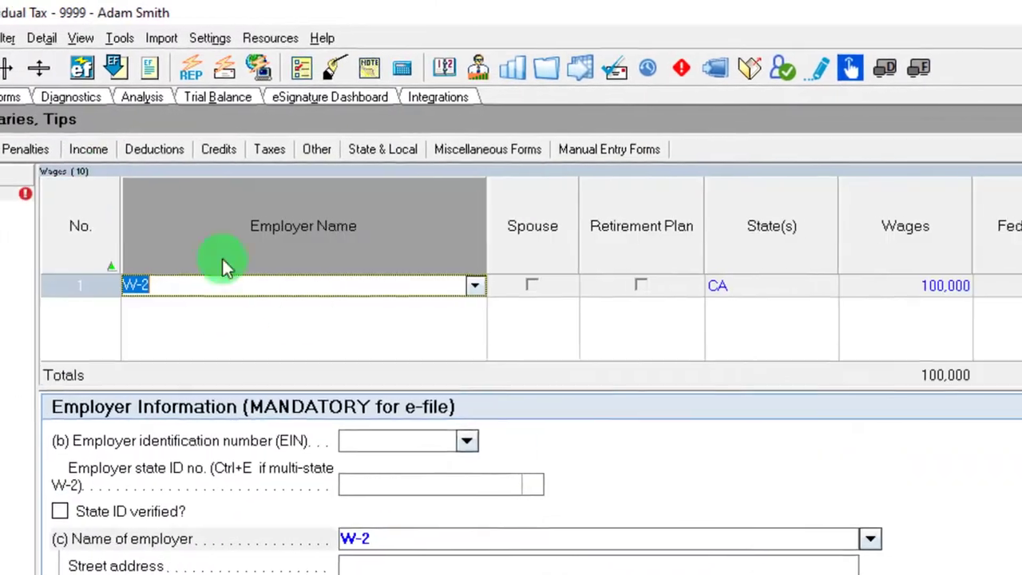
{"action": "left_click", "coordinate": [644, 303]}
{"action": "type", "text": "80"}
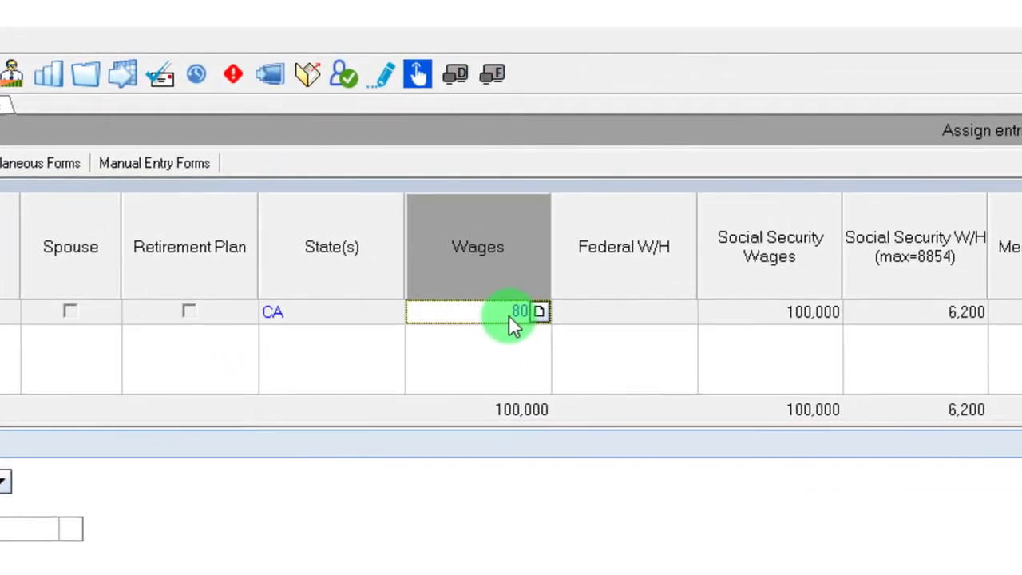
{"action": "type", "text": ",000"}
{"action": "key", "text": "Tab"}
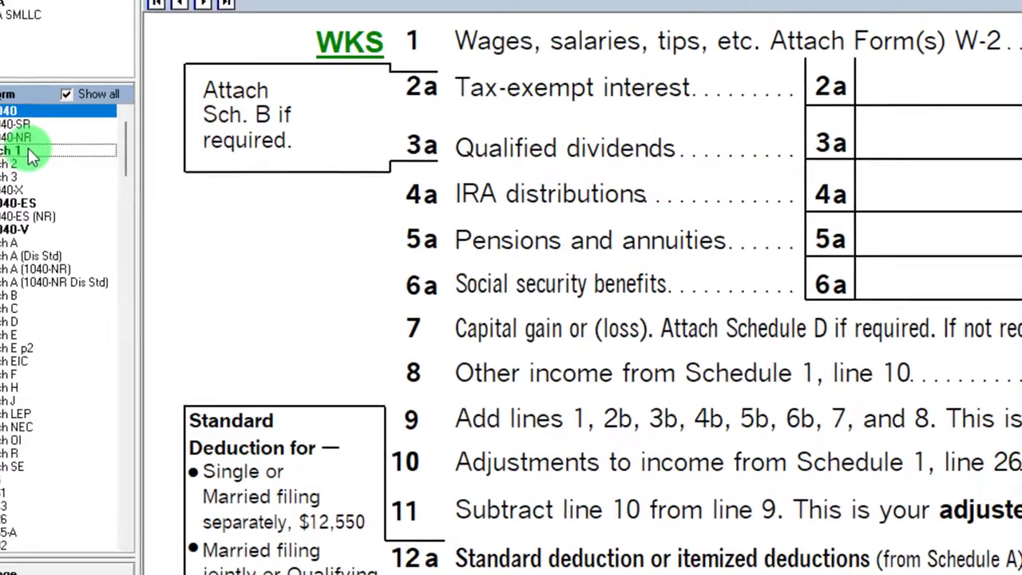
View Schedule 1's Student Loan Interest Deduction Worksheet showing the 333 phased-out deduction.
{"action": "left_click", "coordinate": [30, 156]}
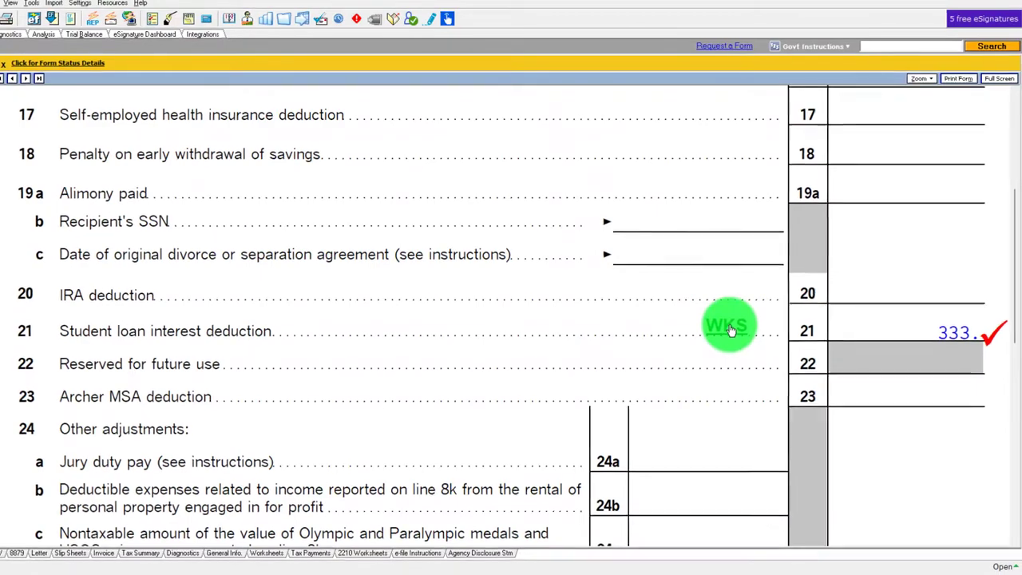
{"action": "left_click", "coordinate": [731, 330]}
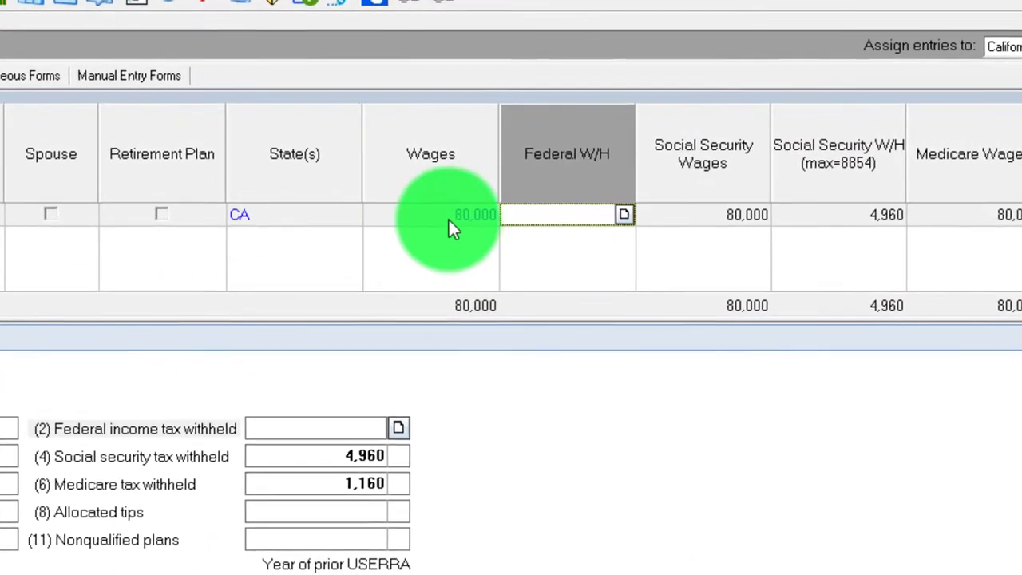
Try 75,000, then set W-2 wages to 70,000 and view Schedule 1 adjustments page.
{"action": "left_click", "coordinate": [448, 222]}
{"action": "type", "text": "5000"}
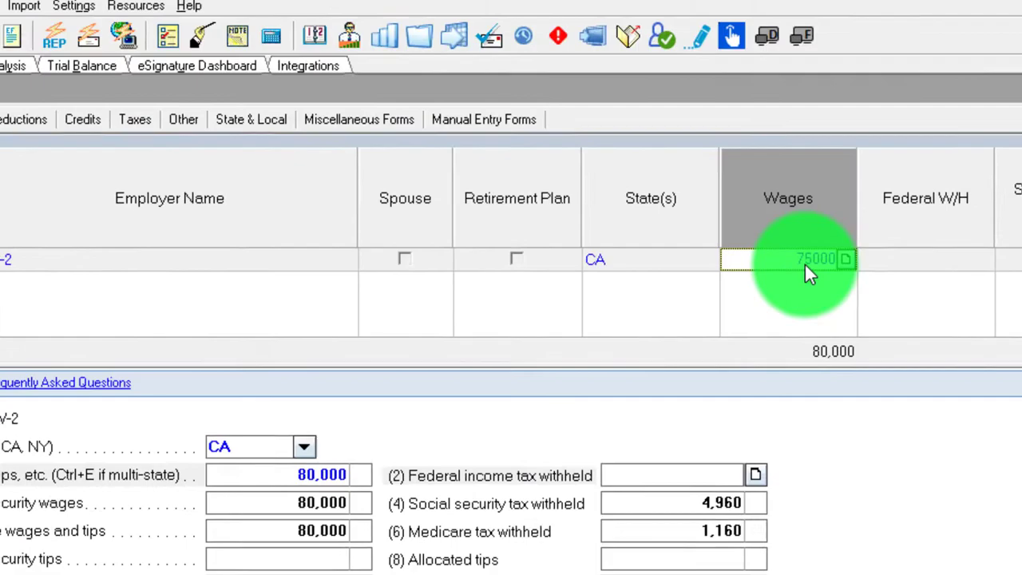
{"action": "key", "text": "Return"}
{"action": "left_click", "coordinate": [144, 103]}
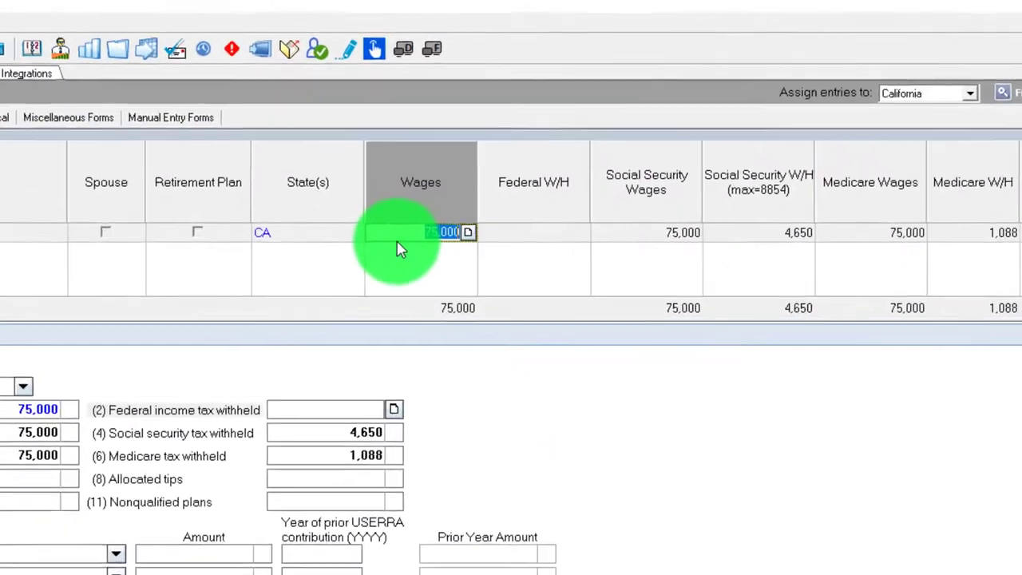
{"action": "type", "text": "70,000"}
{"action": "key", "text": "Tab"}
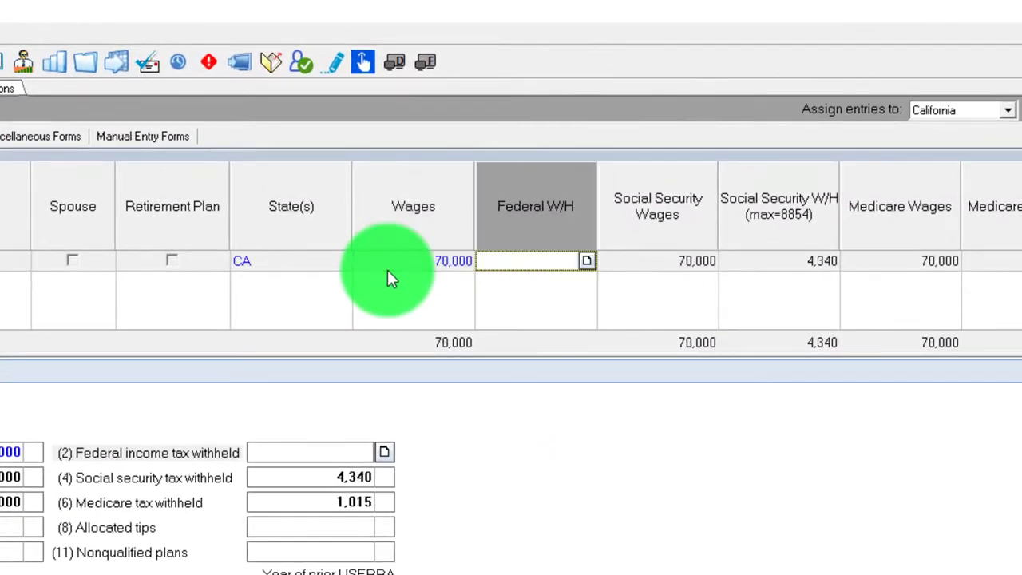
{"action": "left_click", "coordinate": [189, 456]}
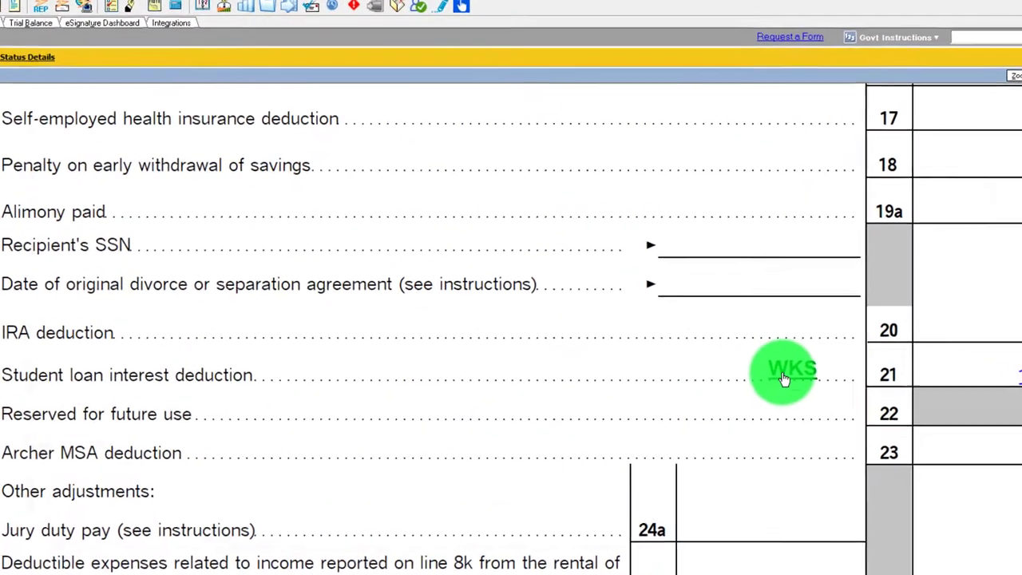
Review the student loan worksheet, then check Form 1040 lines 1–15 showing 69,000 AGI.
{"action": "left_click", "coordinate": [784, 377]}
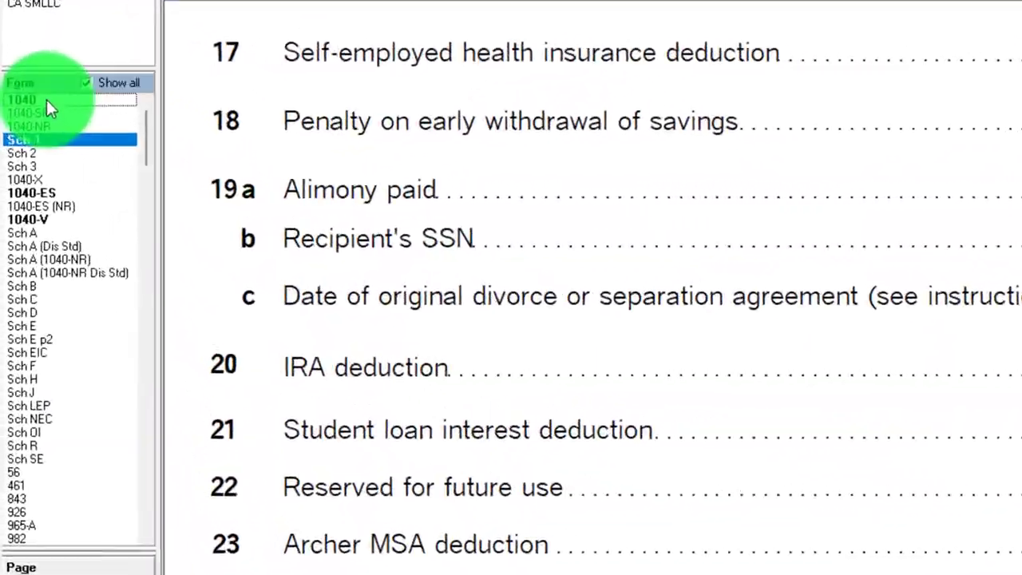
{"action": "left_click", "coordinate": [16, 146]}
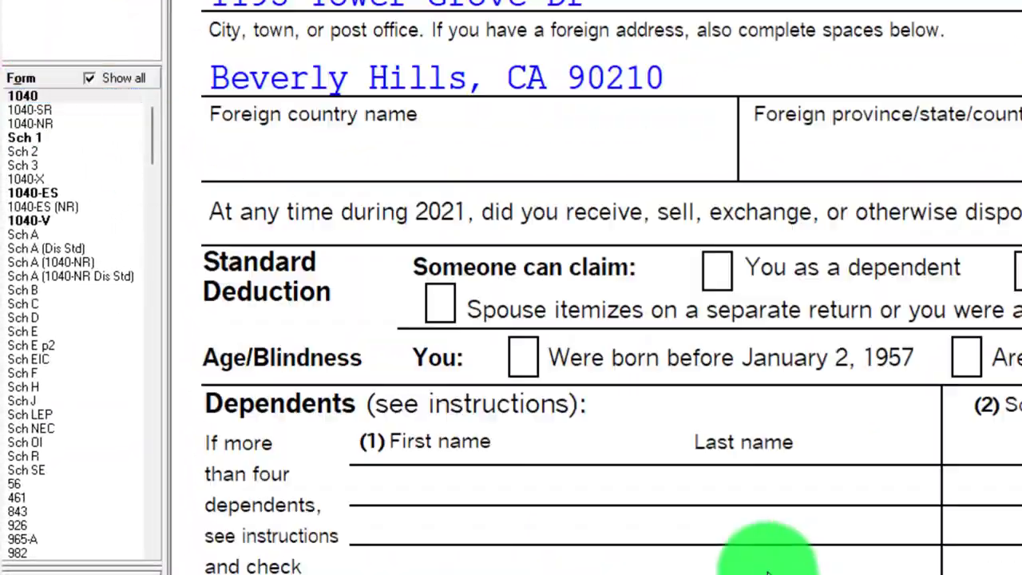
{"action": "scroll", "coordinate": [798, 527], "scroll_direction": "down", "scroll_amount": 5}
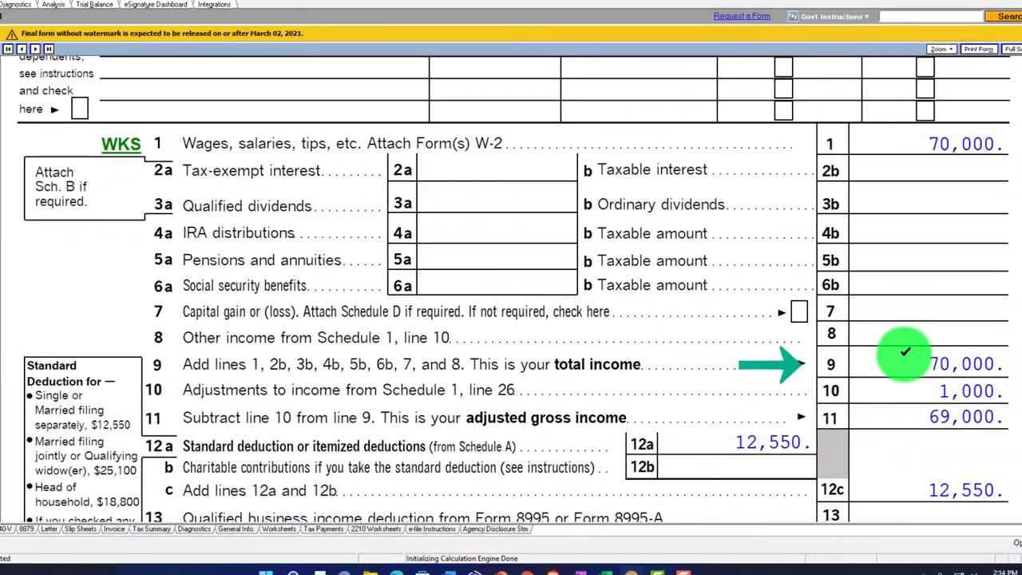
{"action": "scroll", "coordinate": [907, 390], "scroll_direction": "down", "scroll_amount": 2}
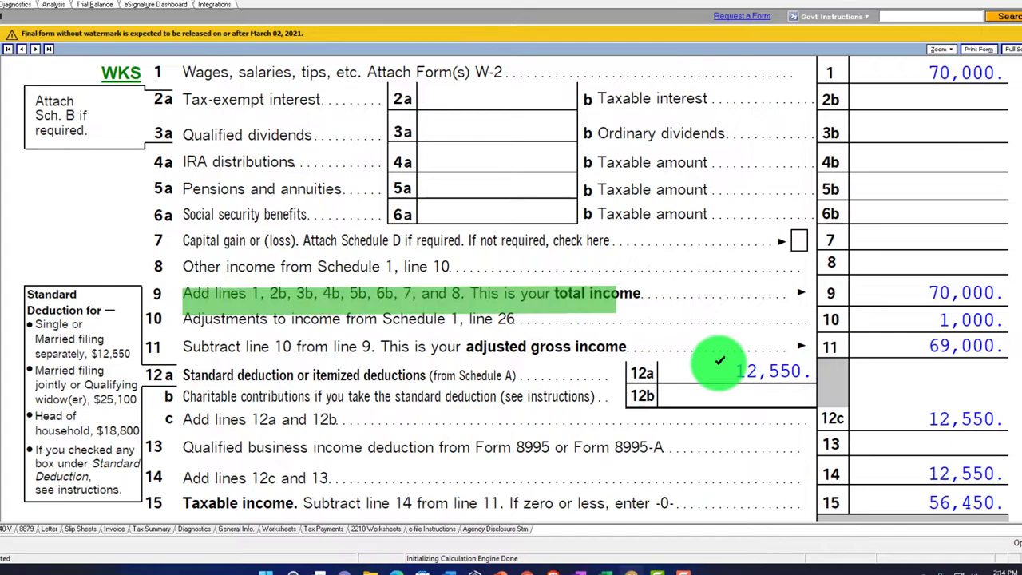
{"action": "scroll", "coordinate": [718, 363], "scroll_direction": "down", "scroll_amount": 2}
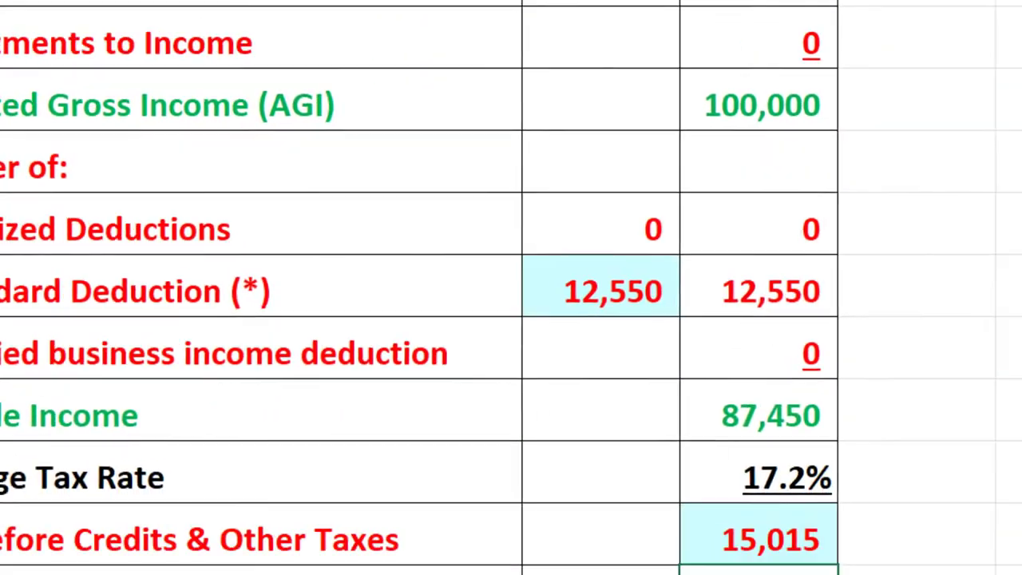
Enter 70,000 as Employer 1 wages in cell B2 of the Income F1040 sheet.
{"action": "left_click", "coordinate": [626, 489]}
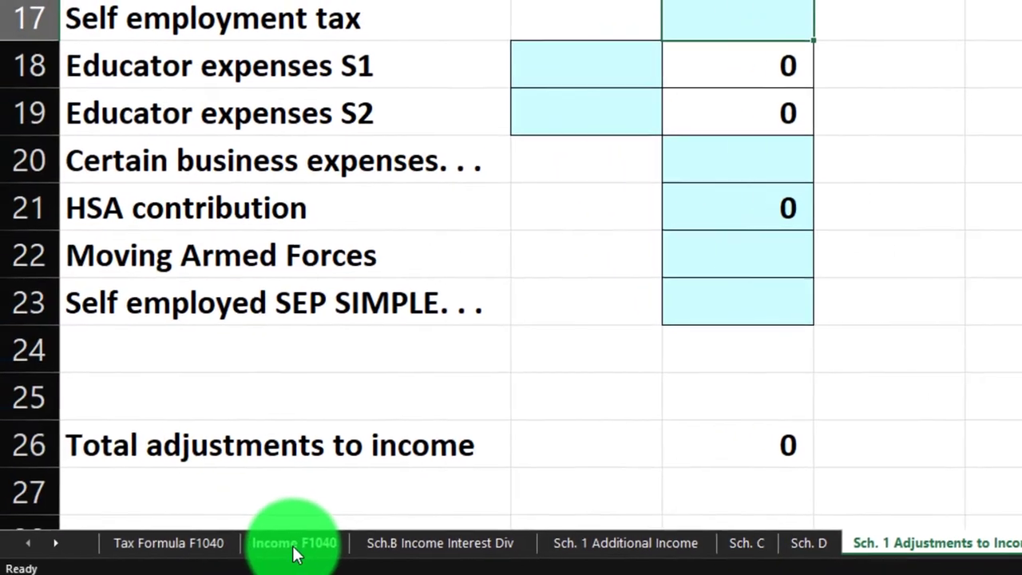
{"action": "left_click", "coordinate": [297, 555]}
{"action": "left_click", "coordinate": [719, 362]}
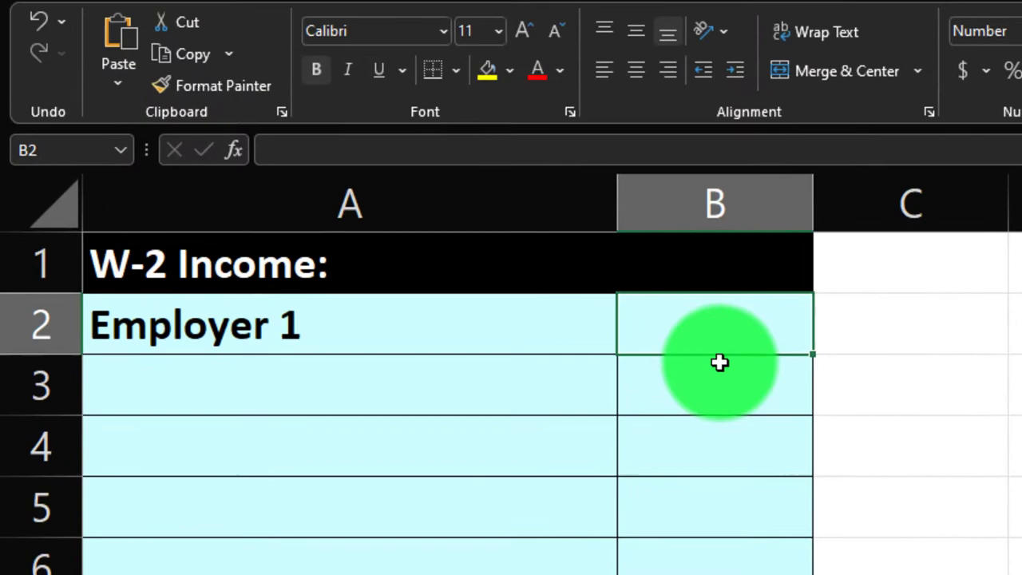
{"action": "type", "text": "70000"}
{"action": "key", "text": "Tab"}
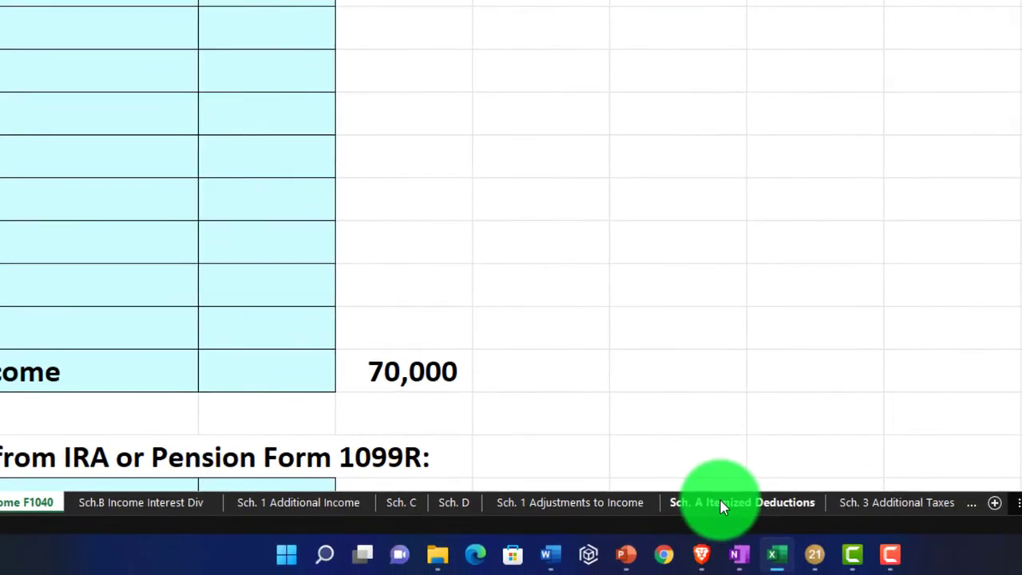
Add a 'Student loan interest' row of 1,000 in row 24 of the Sch. 1 Adjustments sheet.
{"action": "left_click", "coordinate": [638, 500]}
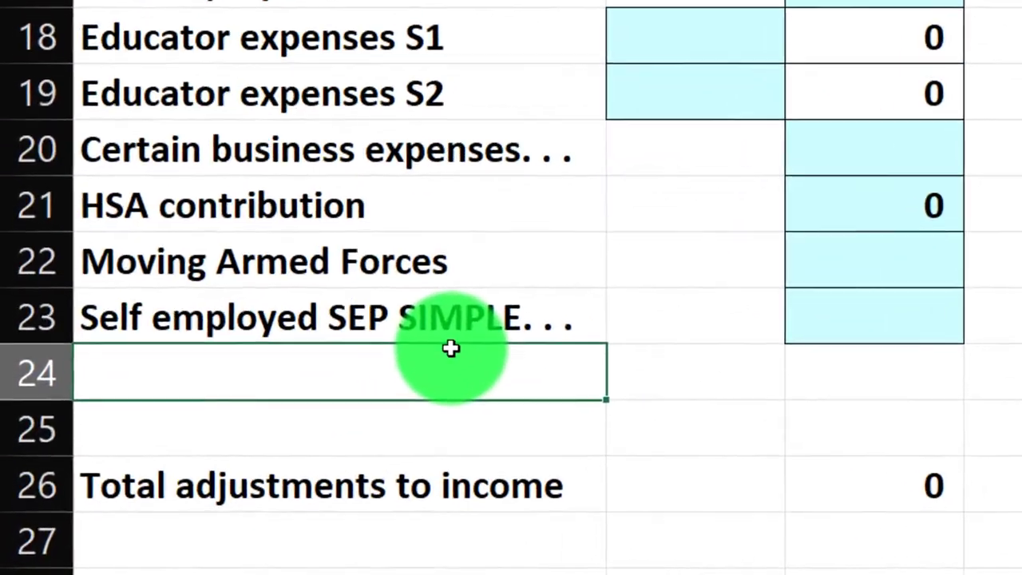
{"action": "type", "text": "S"}
{"action": "type", "text": "tudent loan inter"}
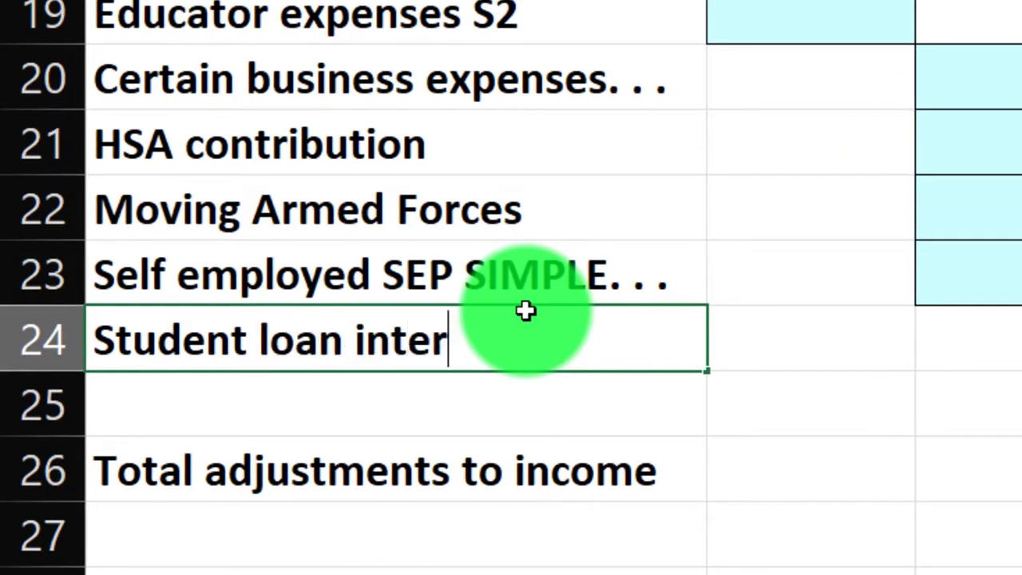
{"action": "type", "text": "est"}
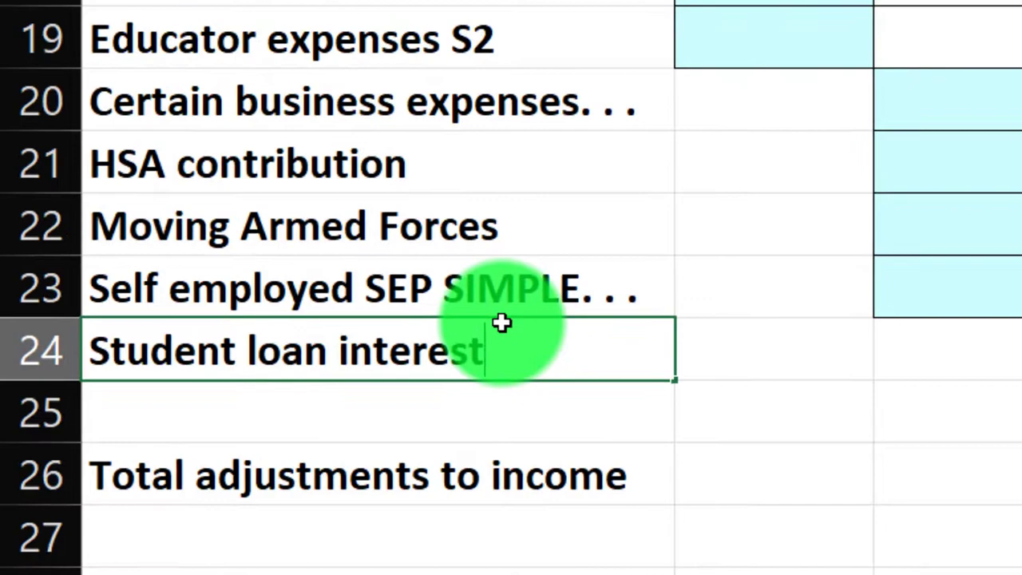
{"action": "key", "text": "Tab"}
{"action": "key", "text": "Tab"}
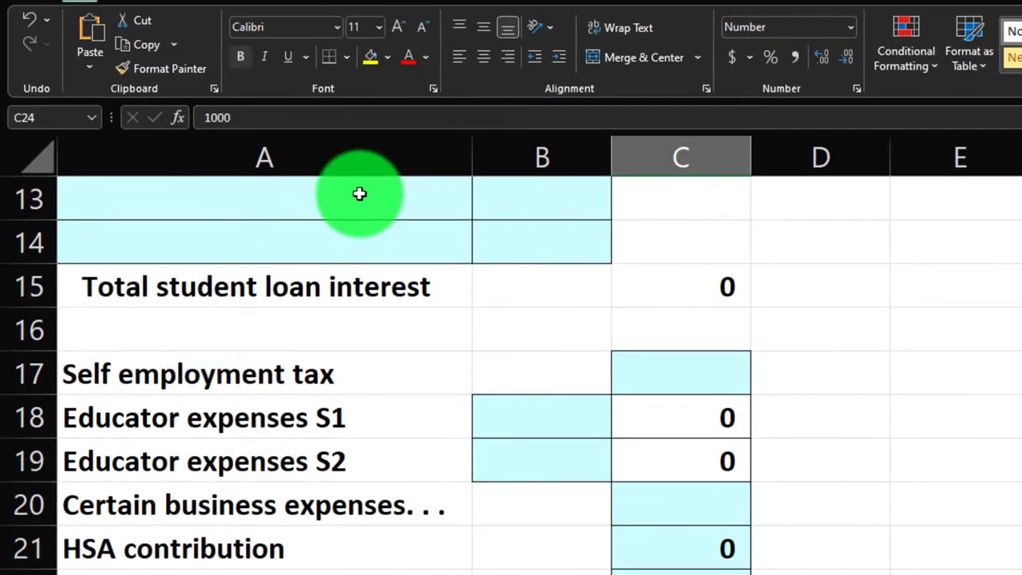
Shade C24 with the recent fill colour and give it all borders.
{"action": "left_click", "coordinate": [387, 57]}
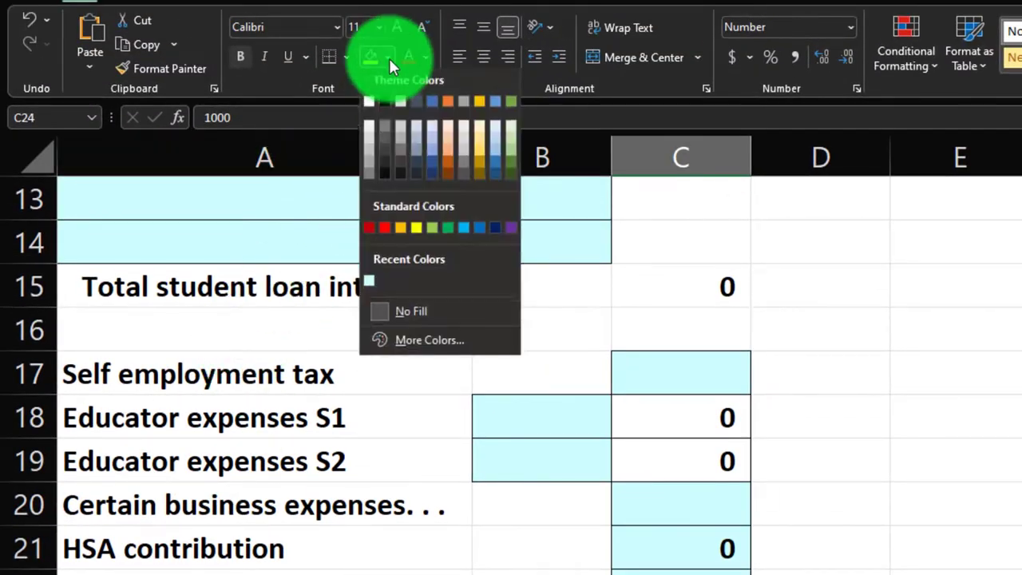
{"action": "left_click", "coordinate": [372, 285]}
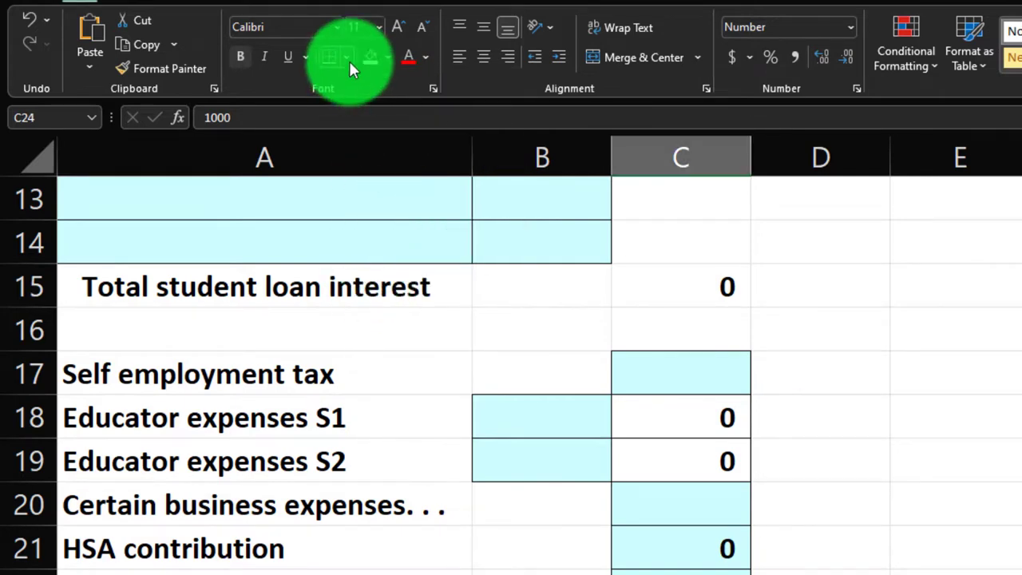
{"action": "left_click", "coordinate": [346, 57]}
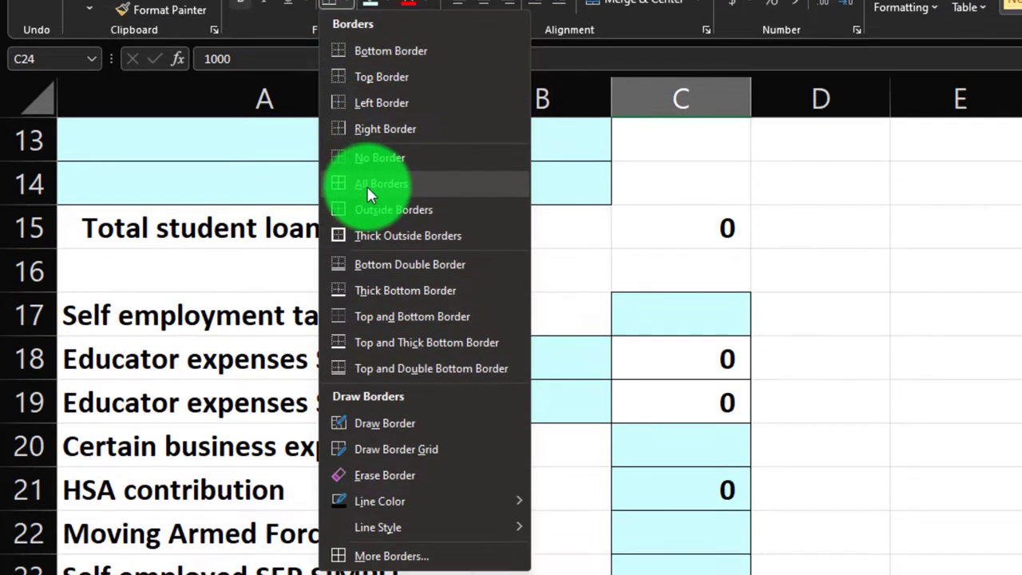
{"action": "left_click", "coordinate": [363, 241]}
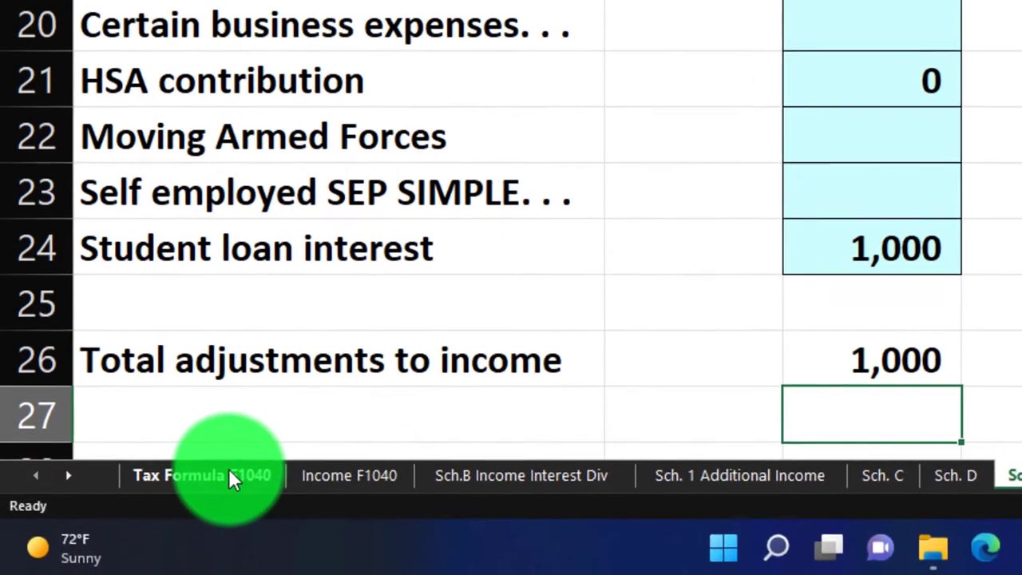
Clear the 100,000 Schedule C income and confirm Tax Formula shows 69,000 AGI.
{"action": "left_click", "coordinate": [224, 491]}
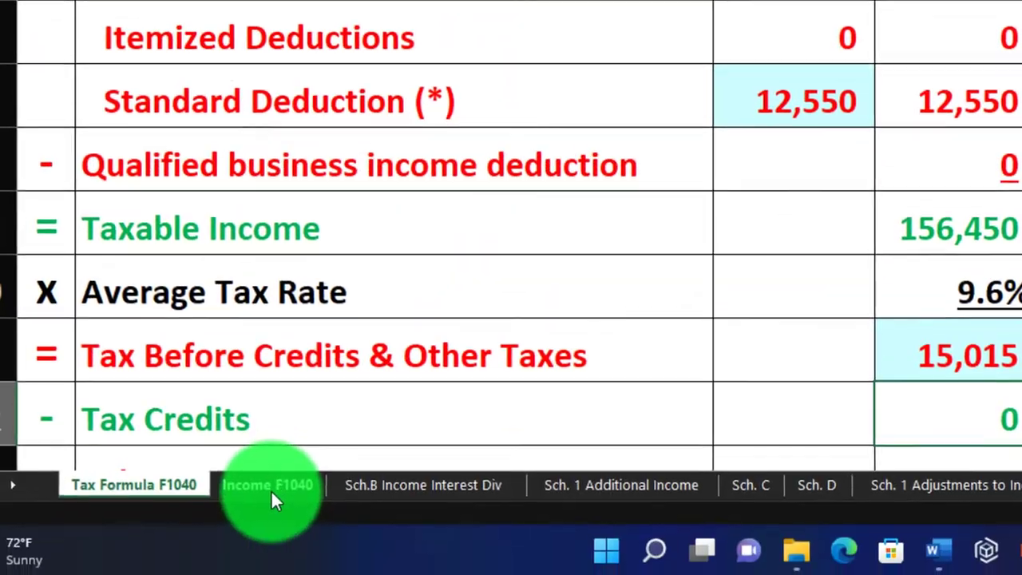
{"action": "left_click", "coordinate": [271, 491]}
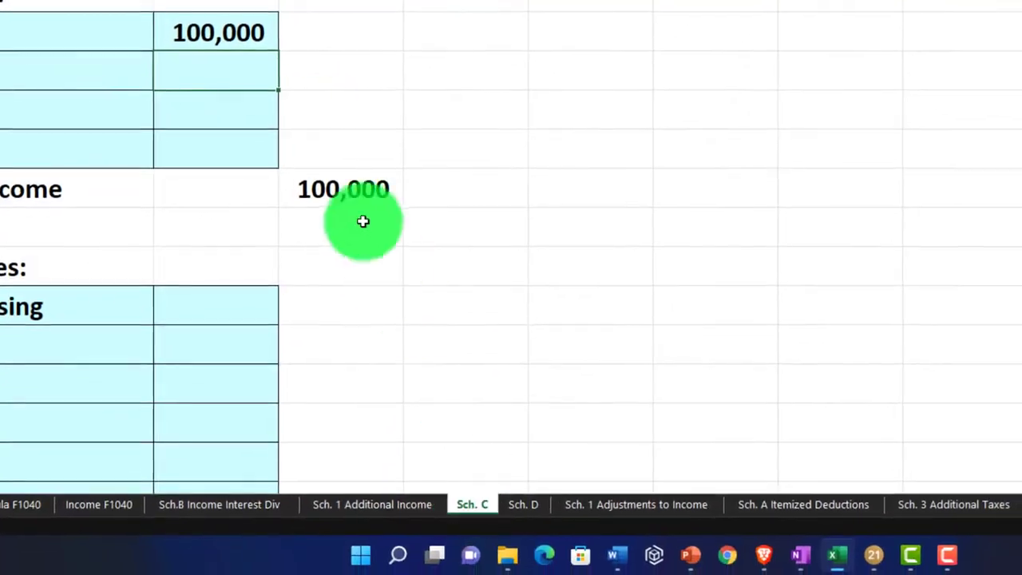
{"action": "key", "text": "ctrl+z"}
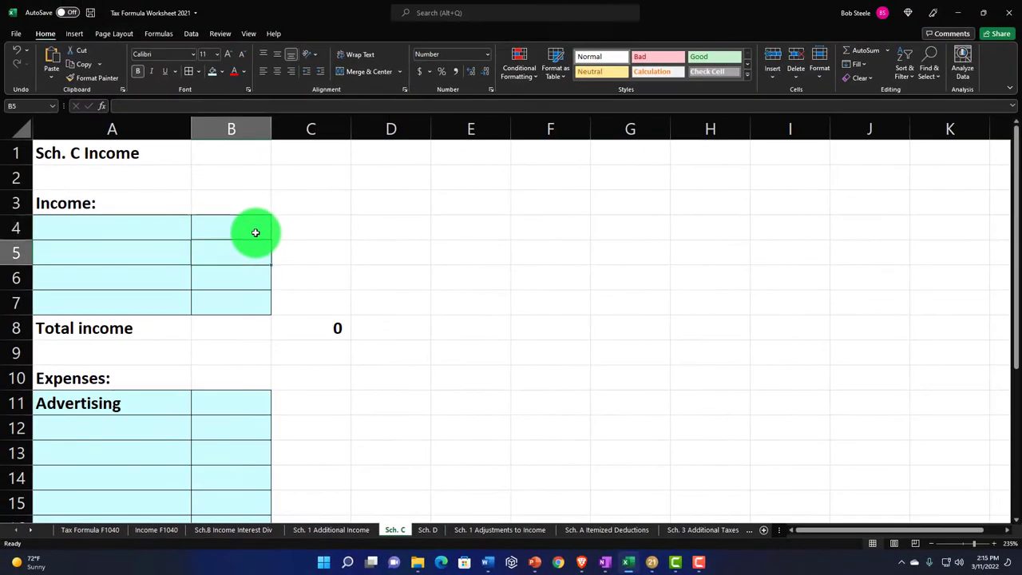
{"action": "left_click", "coordinate": [92, 530]}
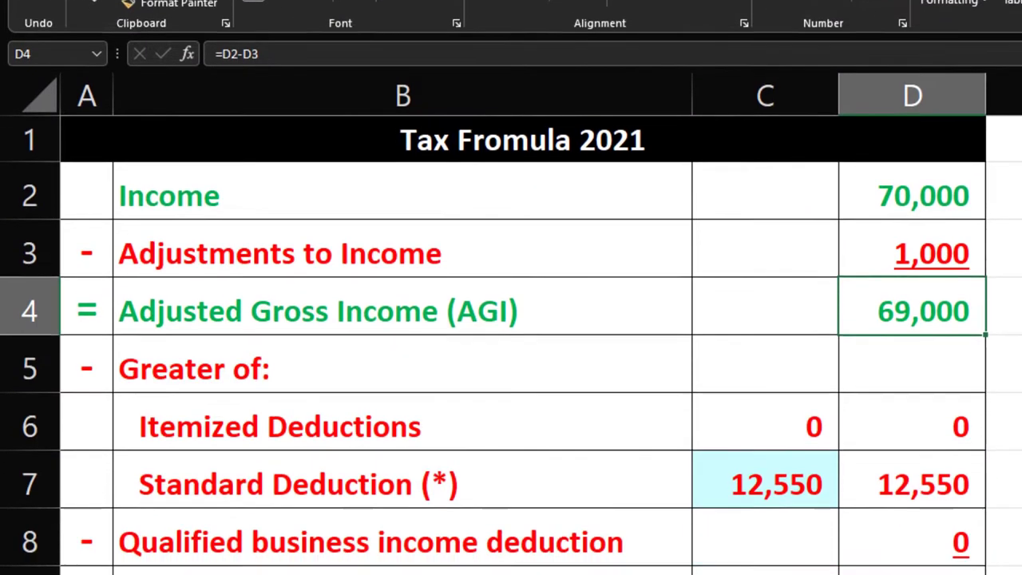
{"action": "key", "text": "Down"}
{"action": "key", "text": "Down"}
{"action": "key", "text": "Down"}
{"action": "key", "text": "Left"}
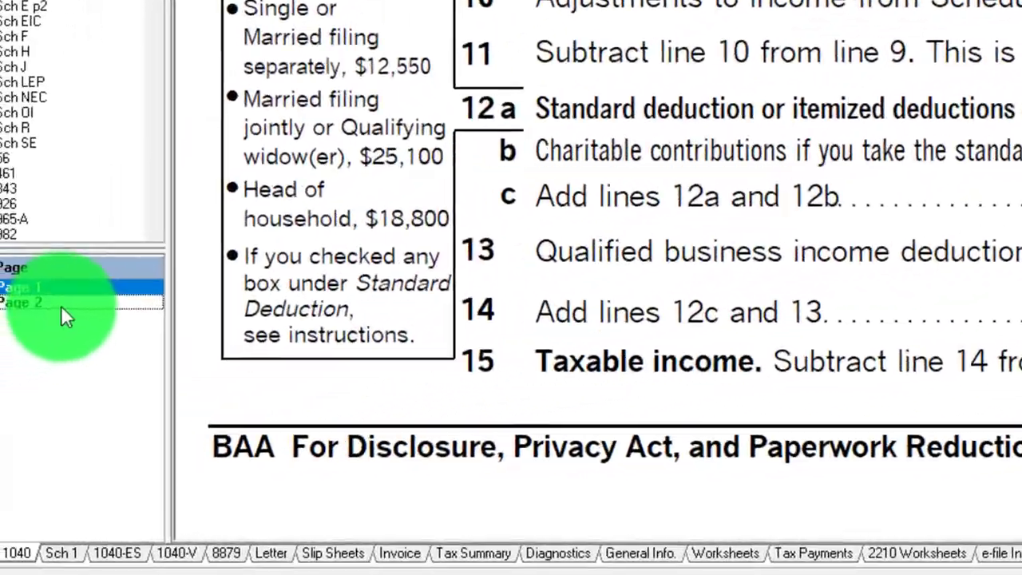
Record the 8,173 tax from Form 1040 page 2 in Excel cell D11, then show the client's filing status choices.
{"action": "left_click", "coordinate": [61, 306]}
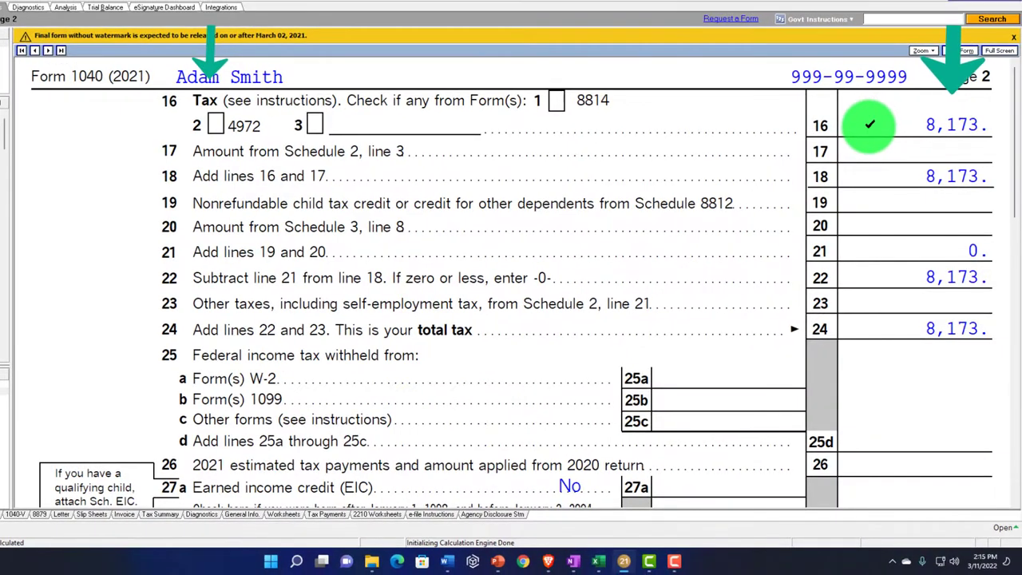
{"action": "left_click", "coordinate": [600, 563]}
{"action": "left_click", "coordinate": [816, 394]}
{"action": "type", "text": "817"}
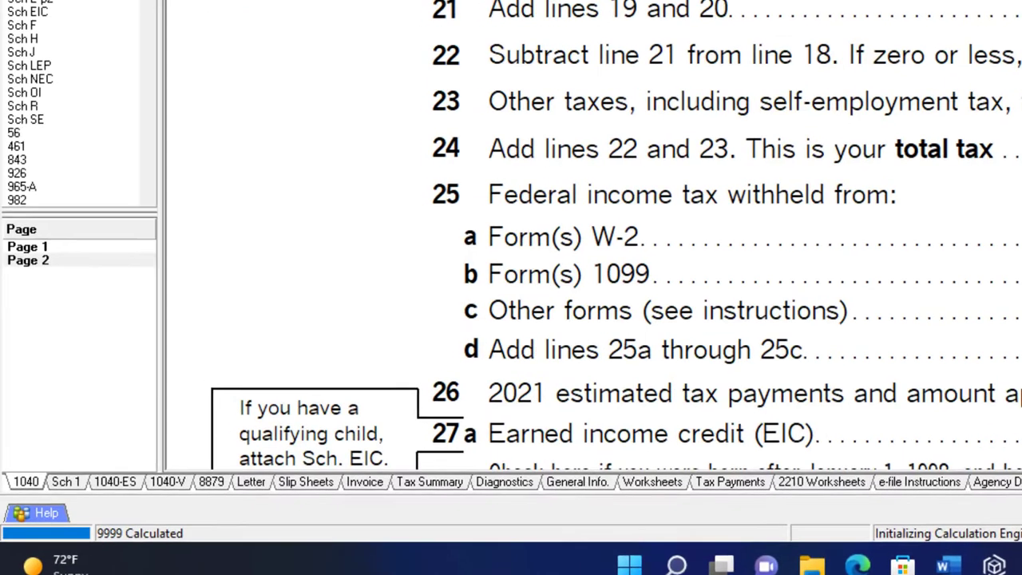
{"action": "left_click", "coordinate": [136, 305]}
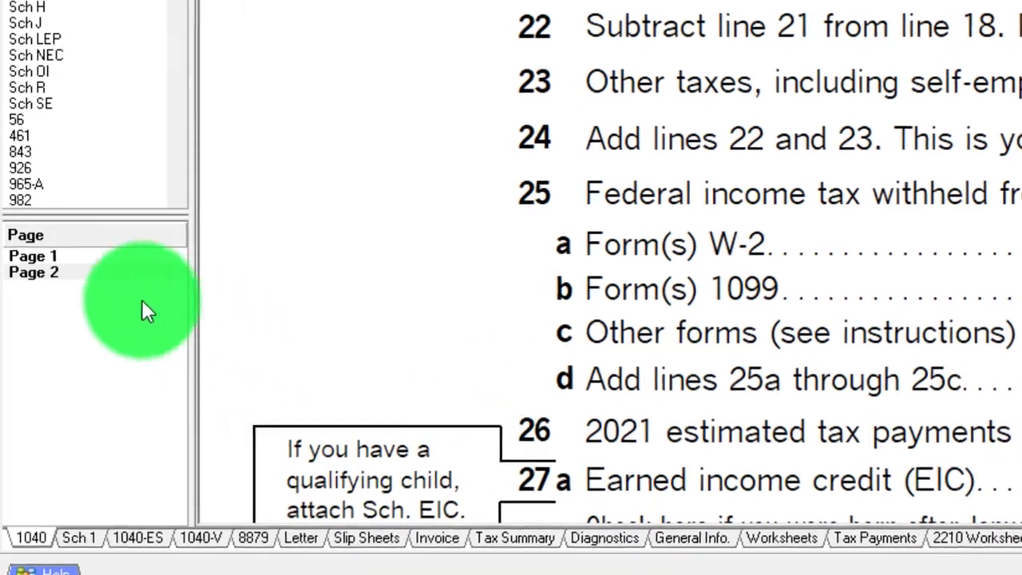
{"action": "left_click", "coordinate": [50, 273]}
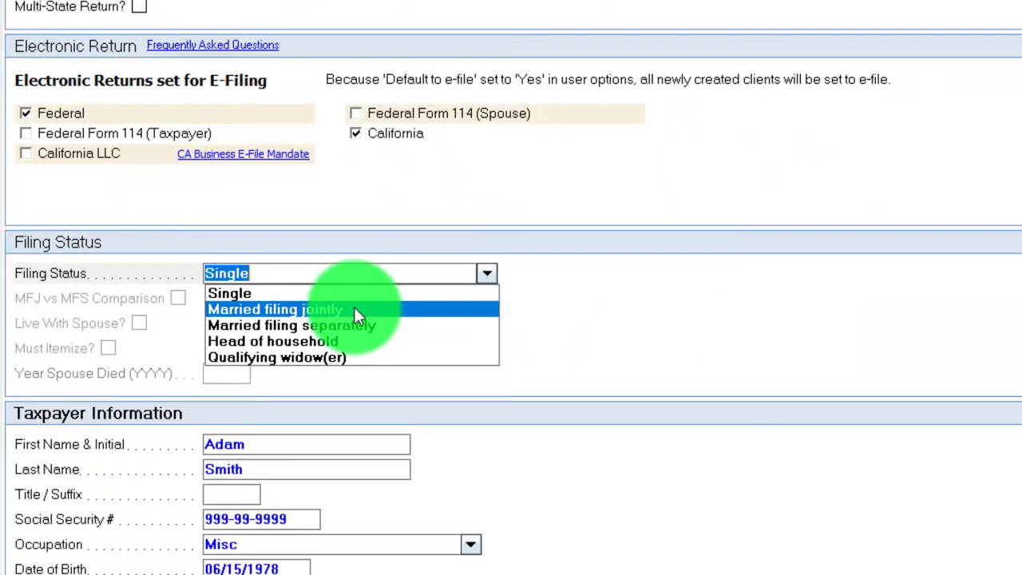
Change the filing status from Single to Married filing jointly.
{"action": "left_click", "coordinate": [353, 308]}
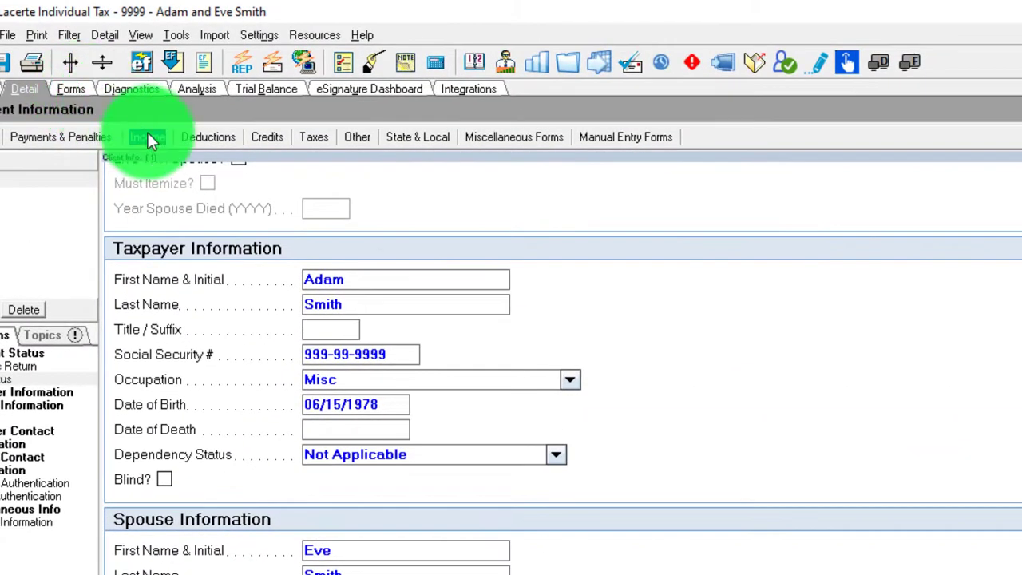
Change the W-2 wages to 170,000 on the Wages, Salaries, Tips screen.
{"action": "left_click", "coordinate": [152, 139]}
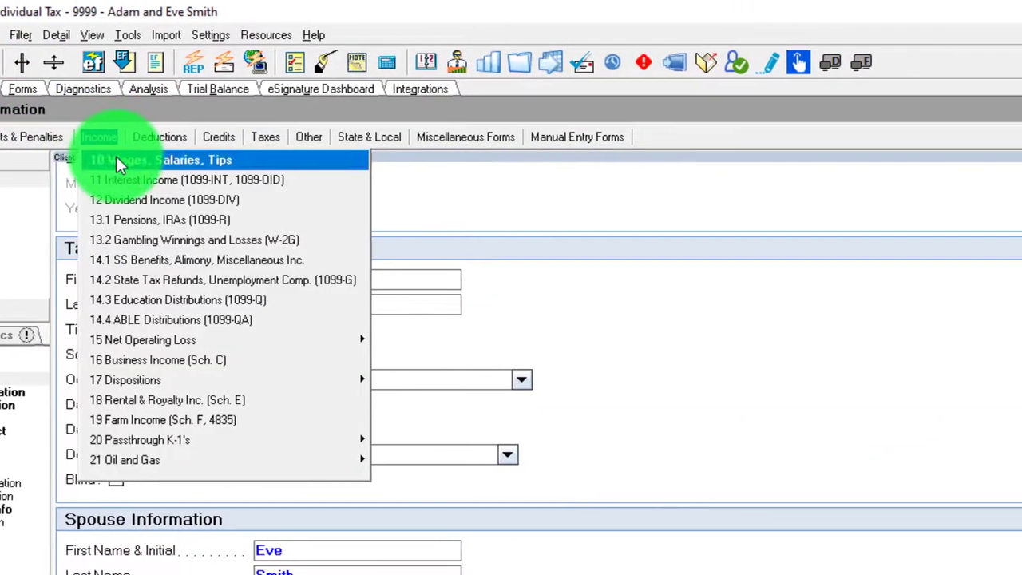
{"action": "left_click", "coordinate": [96, 157]}
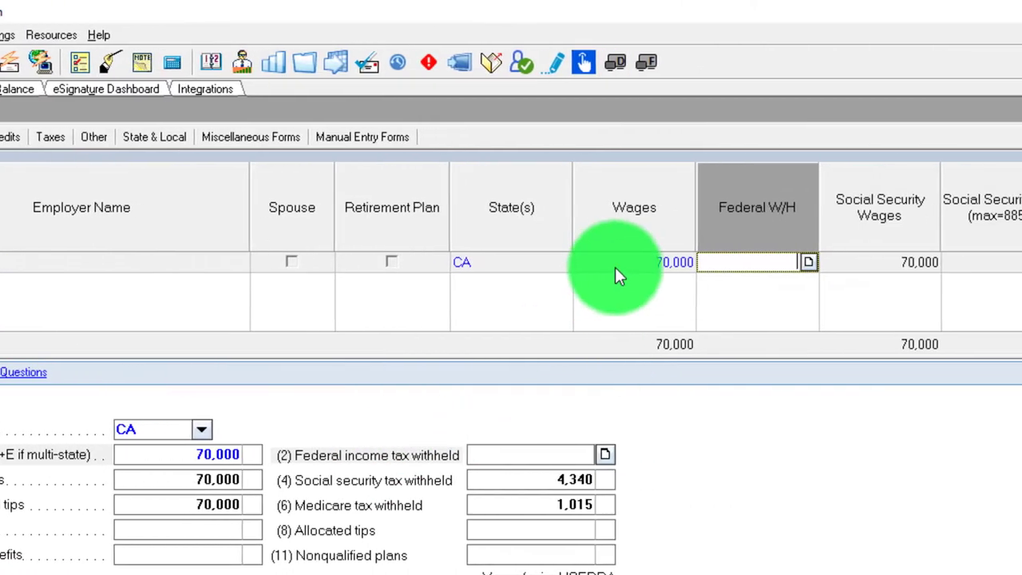
{"action": "left_click", "coordinate": [617, 271]}
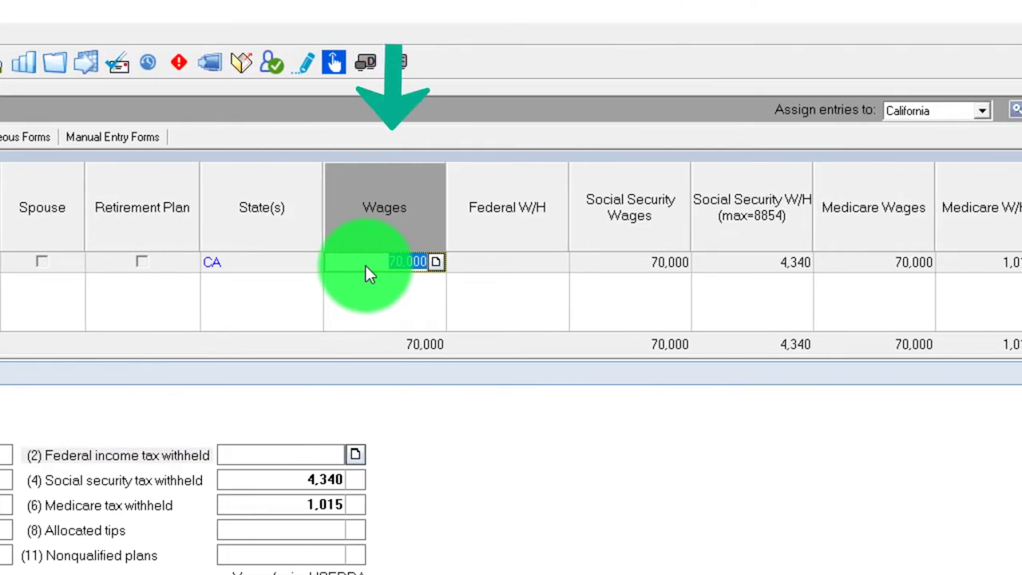
{"action": "type", "text": "17"}
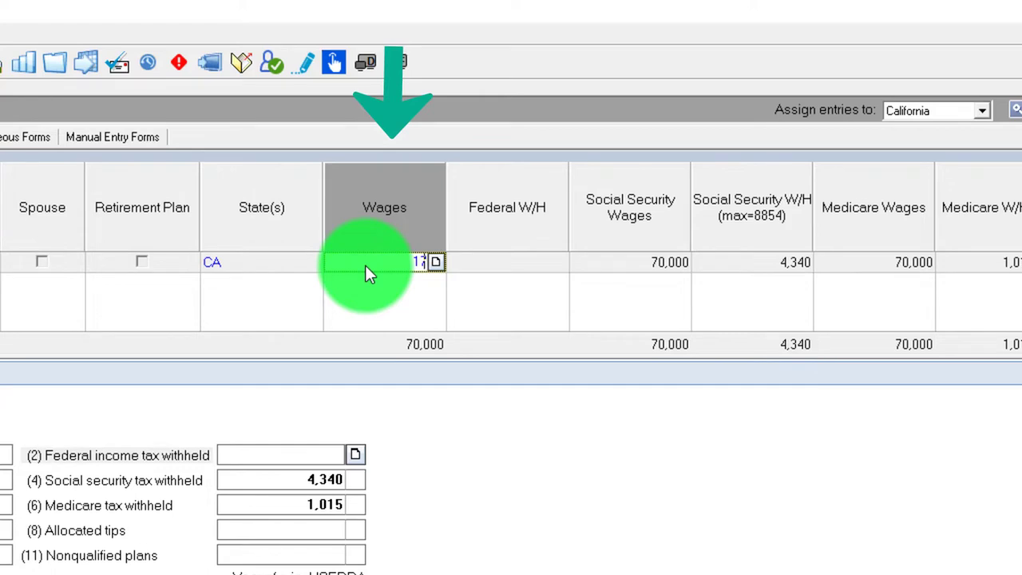
{"action": "type", "text": "000"}
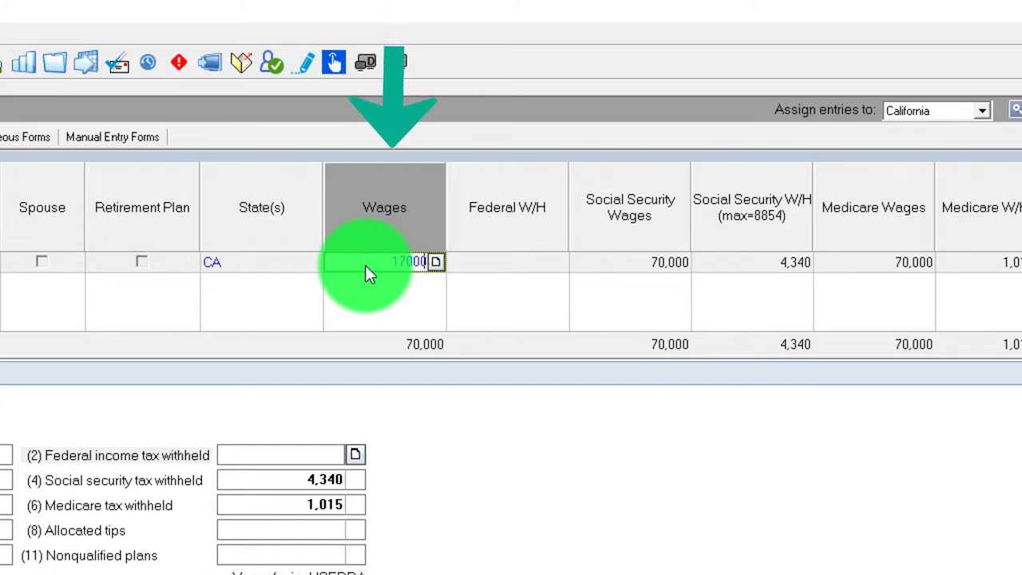
{"action": "type", "text": ",000"}
{"action": "key", "text": "Tab"}
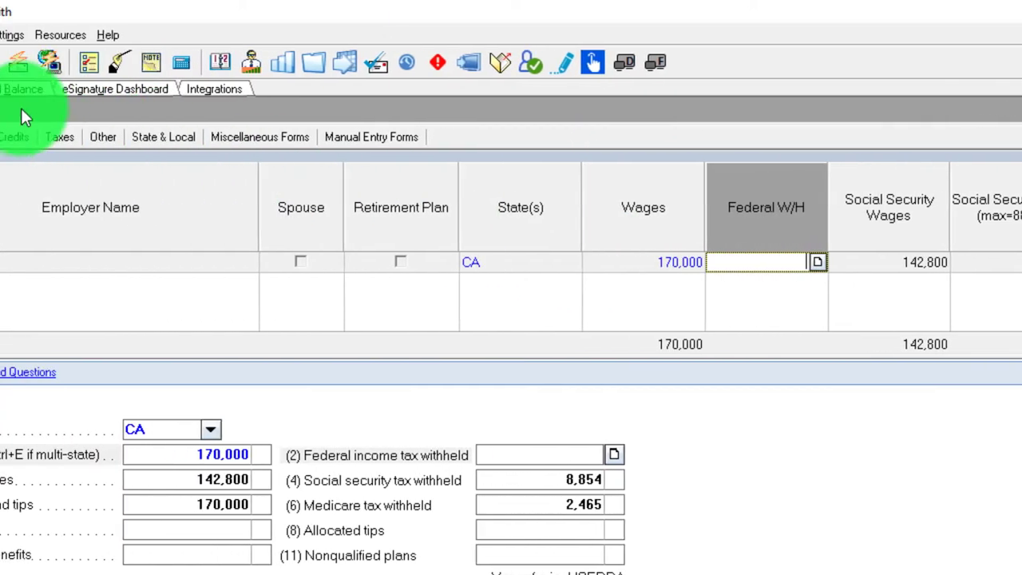
{"action": "left_click", "coordinate": [82, 88]}
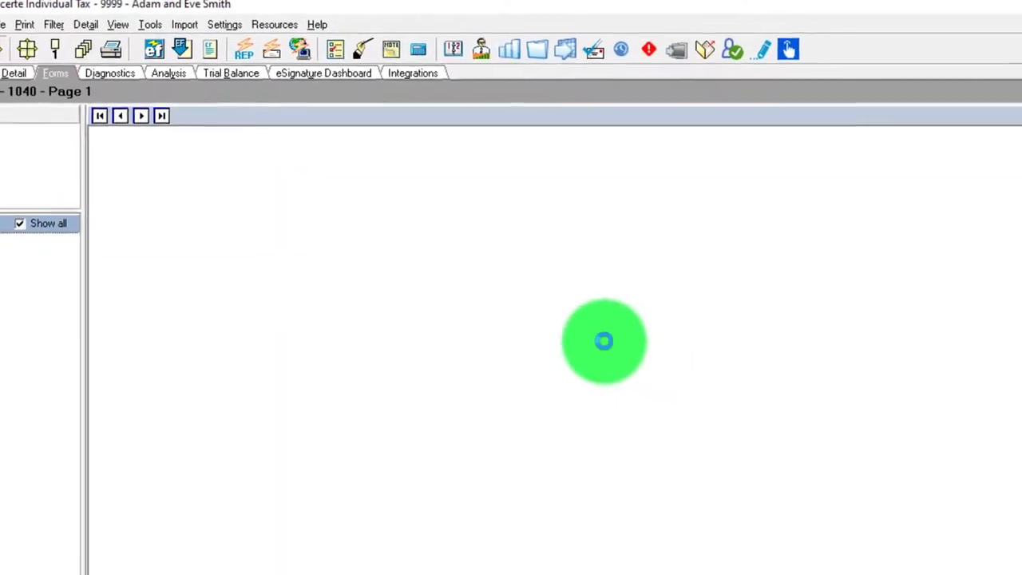
Review Schedule 1 page 2's adjustments to income, including the student loan interest line.
{"action": "scroll", "coordinate": [611, 388], "scroll_direction": "down", "scroll_amount": 5}
{"action": "scroll", "coordinate": [540, 339], "scroll_direction": "down", "scroll_amount": 3}
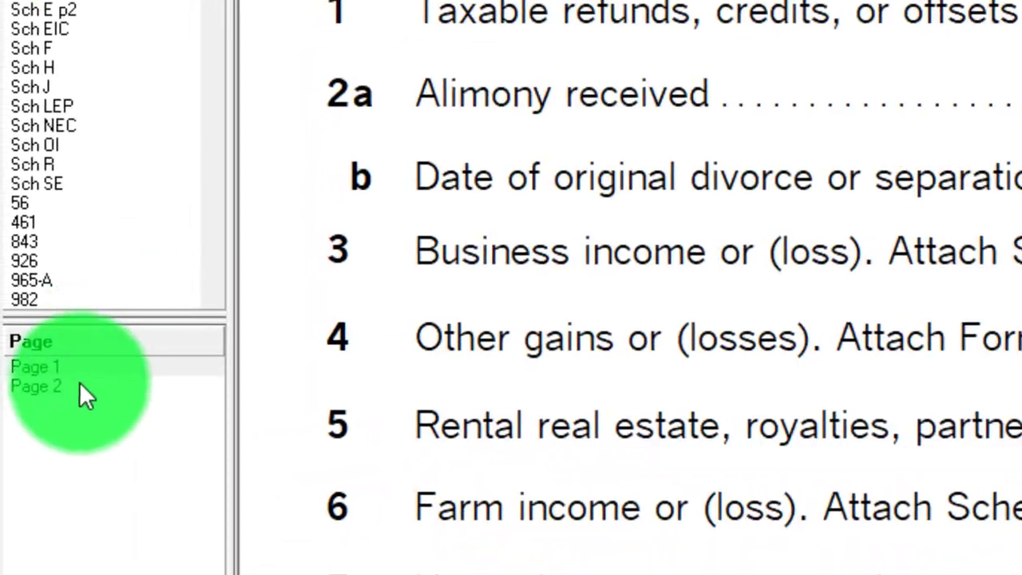
{"action": "left_click", "coordinate": [79, 384]}
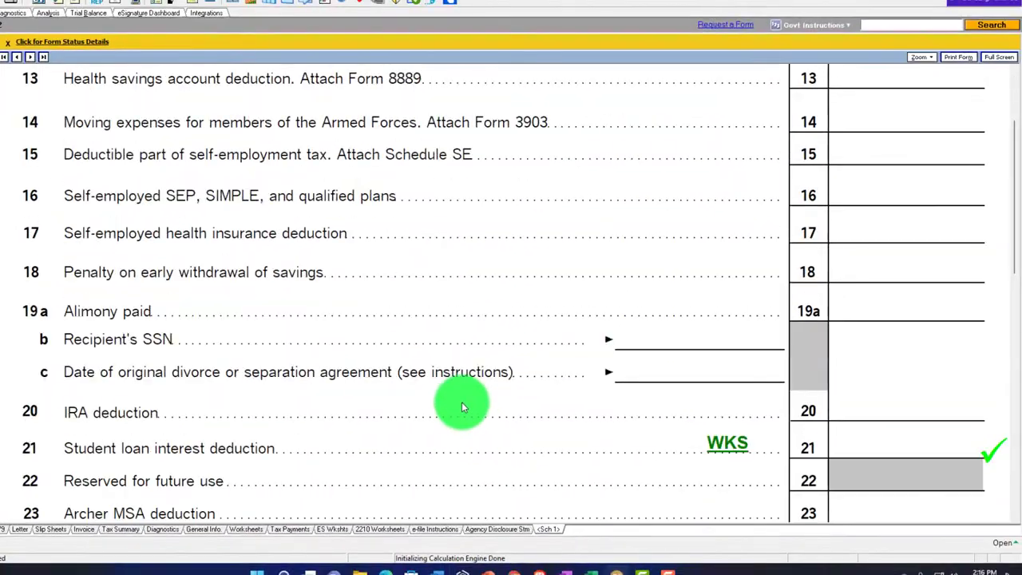
{"action": "scroll", "coordinate": [461, 407], "scroll_direction": "down", "scroll_amount": 2}
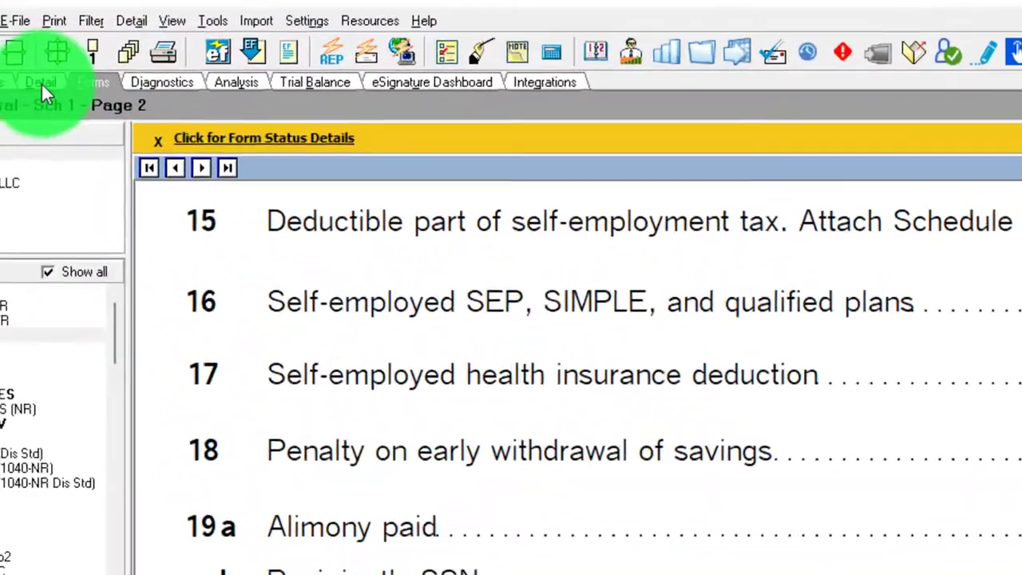
Lower the W-2 wages to 120,000 on the Wages, Salaries, Tips screen.
{"action": "left_click", "coordinate": [167, 125]}
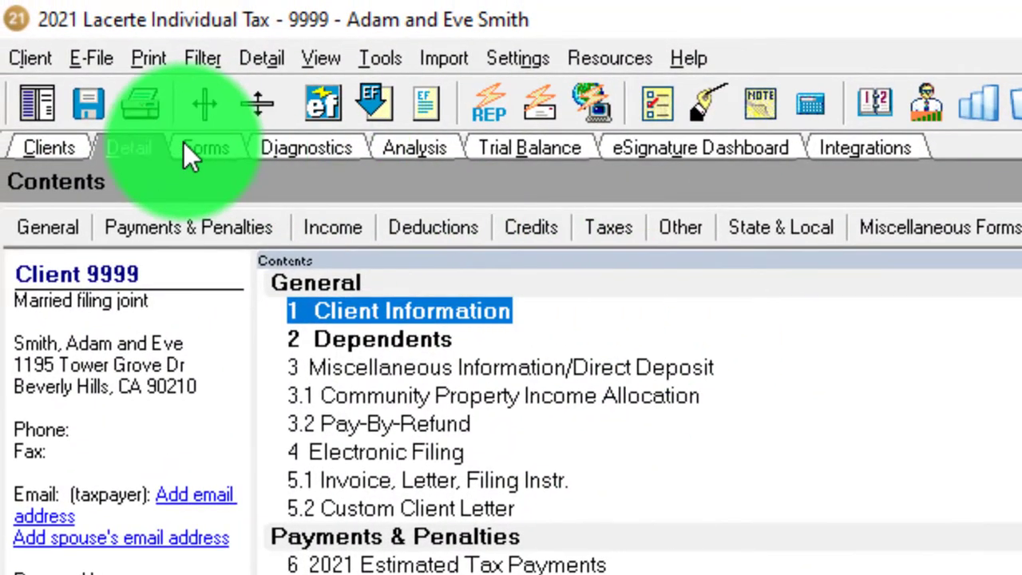
{"action": "left_click", "coordinate": [99, 125]}
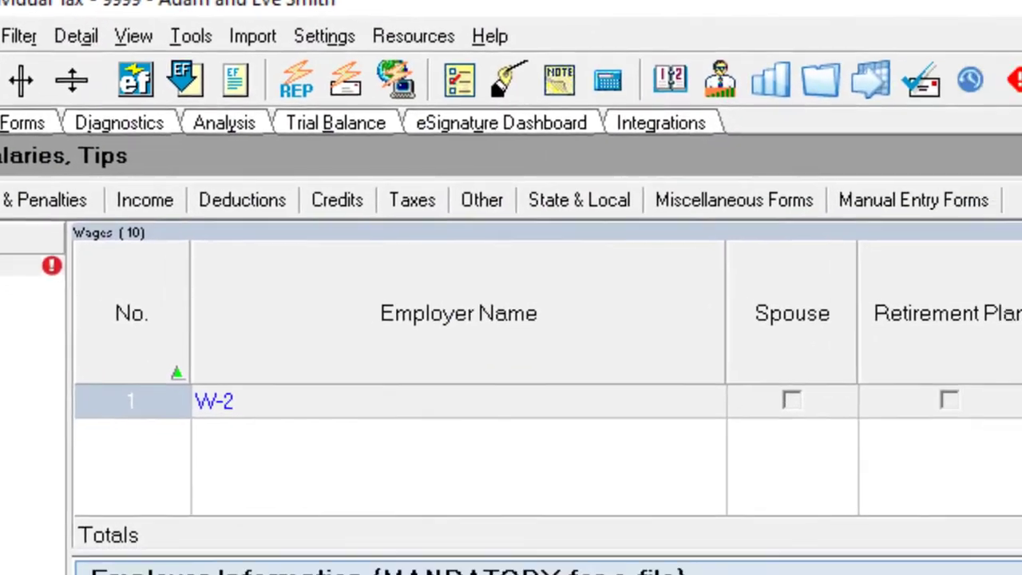
{"action": "left_click", "coordinate": [776, 339]}
{"action": "type", "text": "1"}
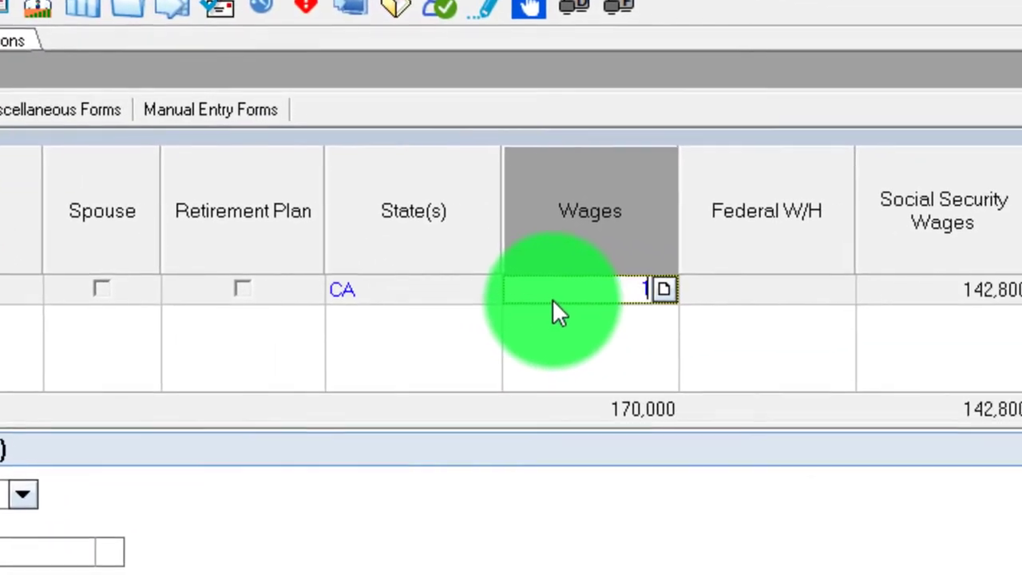
{"action": "type", "text": "20,000"}
{"action": "key", "text": "Tab"}
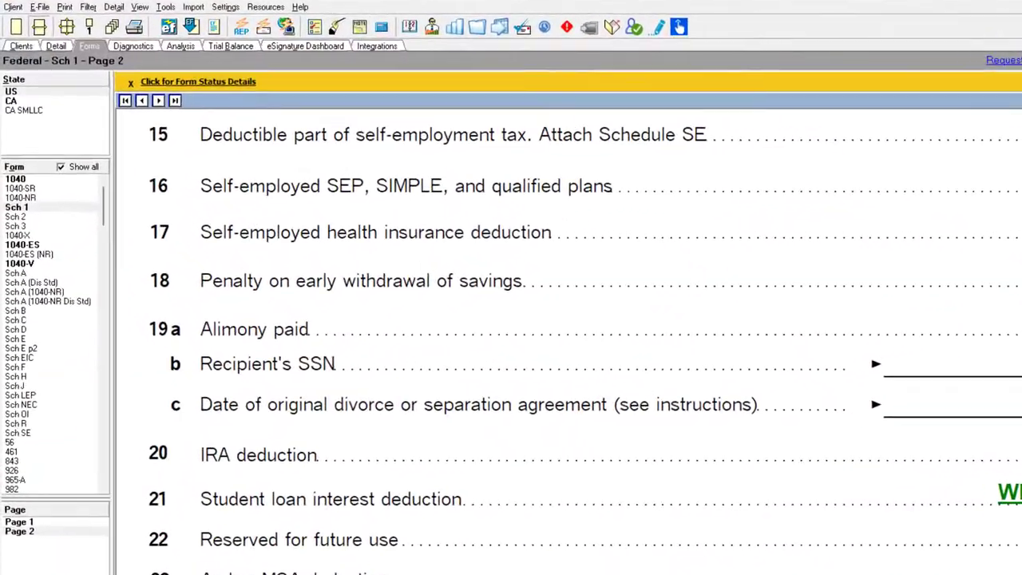
Add a second W-2 named W-2 and mark it as the spouse's.
{"action": "left_click", "coordinate": [71, 44]}
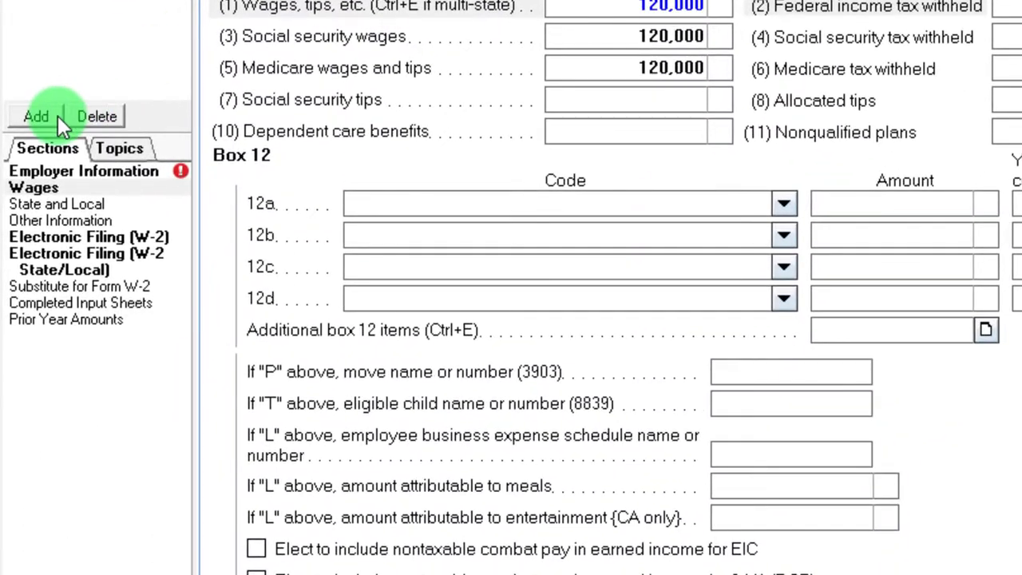
{"action": "left_click", "coordinate": [44, 117]}
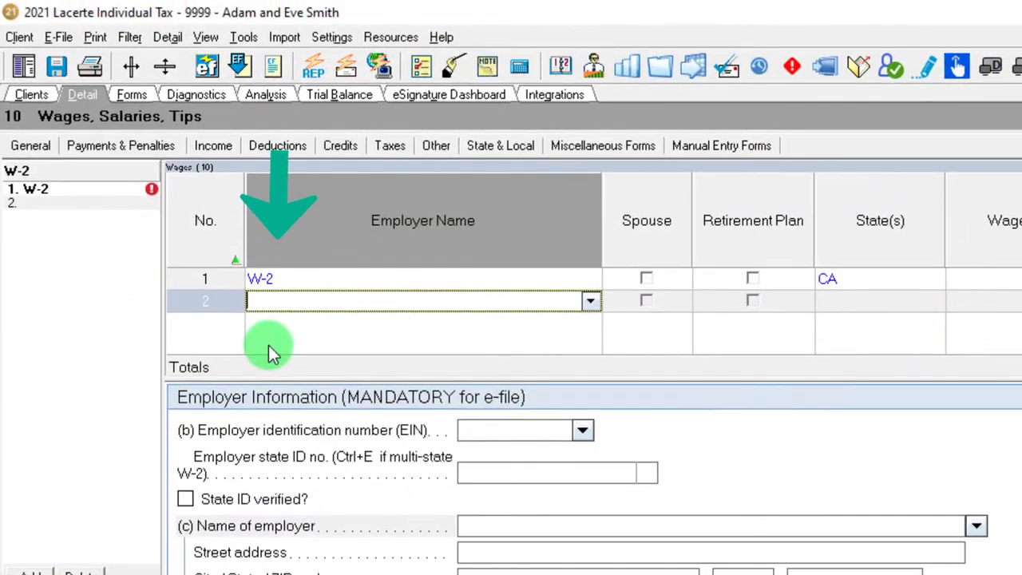
{"action": "type", "text": "We-2"}
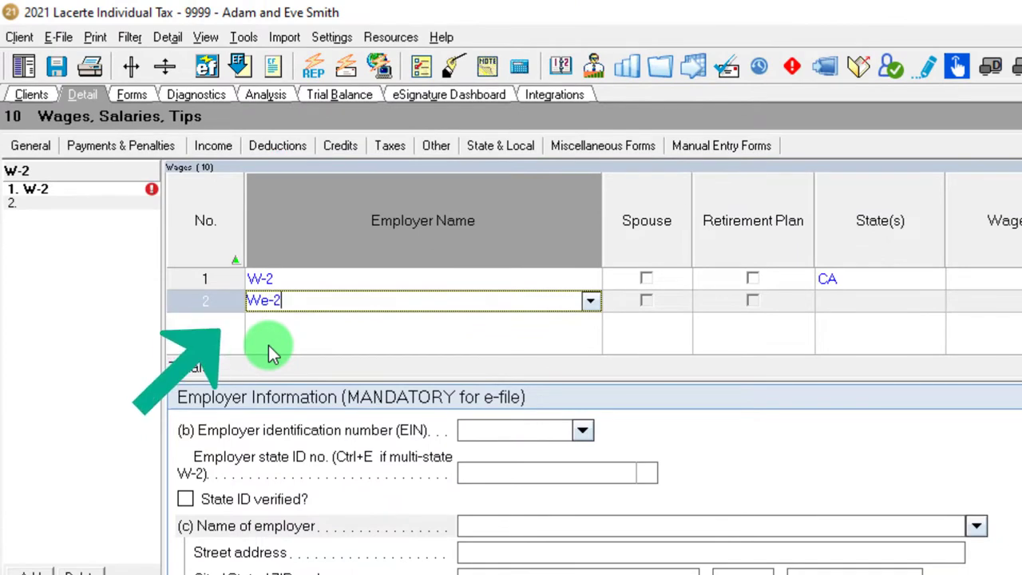
{"action": "key", "text": "Down"}
{"action": "key", "text": "Tab"}
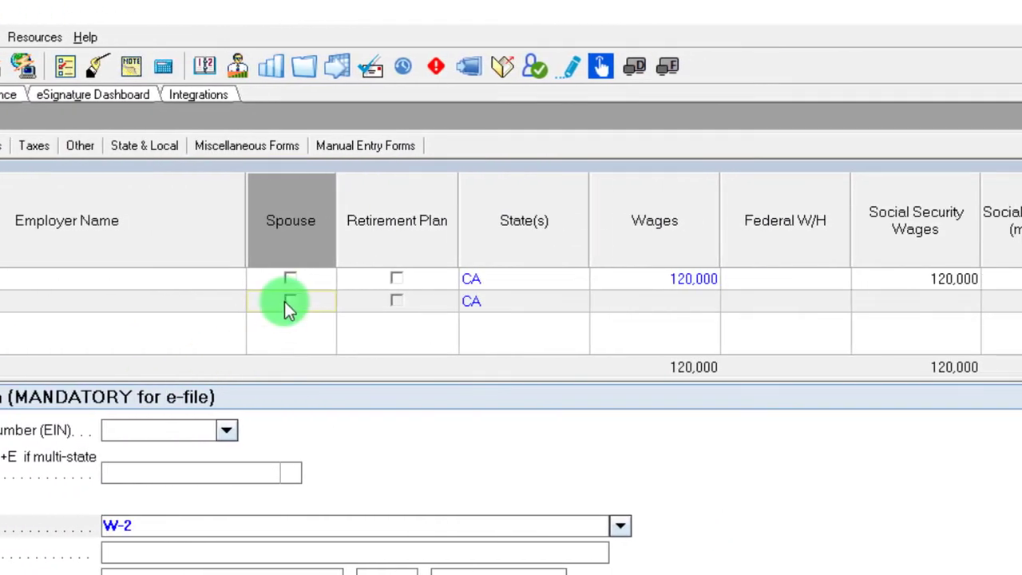
{"action": "left_click", "coordinate": [286, 303]}
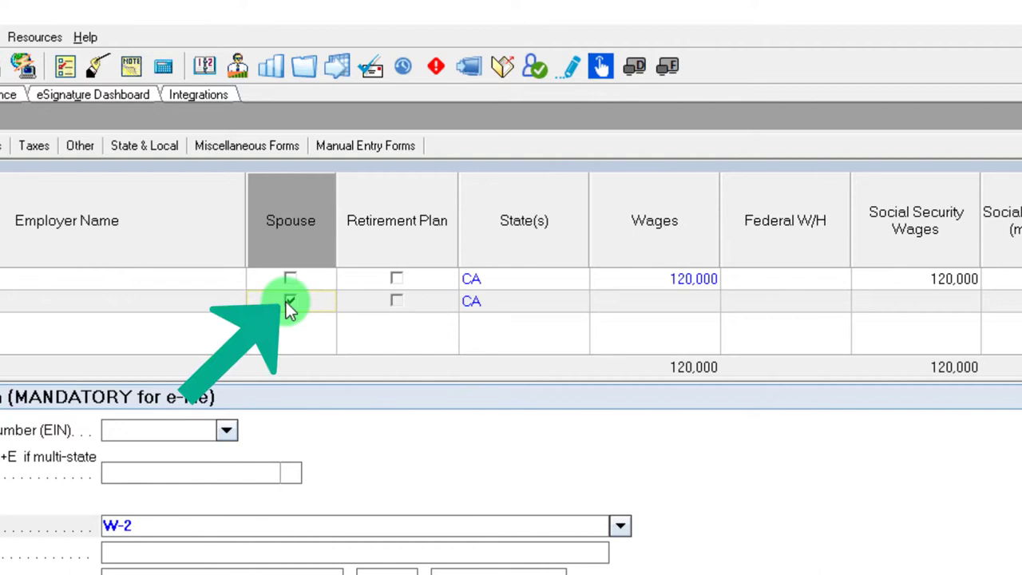
{"action": "key", "text": "Tab"}
{"action": "key", "text": "Tab"}
{"action": "key", "text": "Tab"}
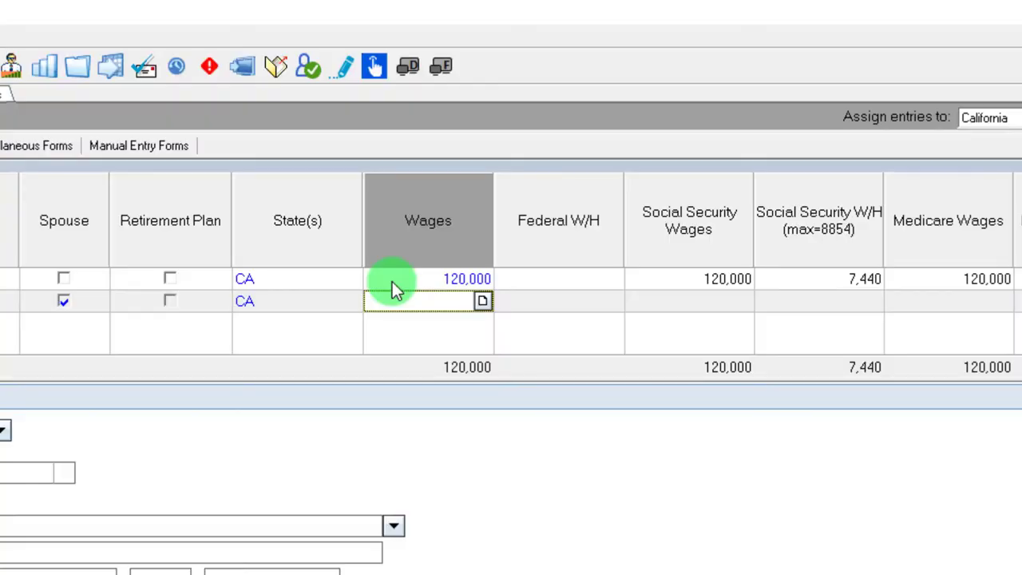
Enter 70,000 wages on both the taxpayer's and the spouse's W-2 rows.
{"action": "left_click", "coordinate": [392, 278]}
{"action": "type", "text": "60"}
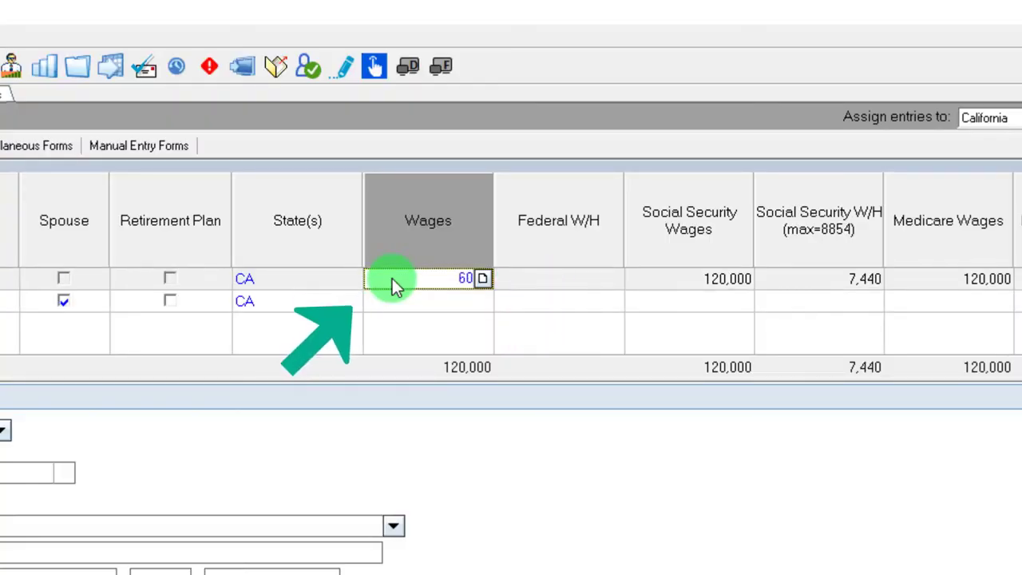
{"action": "type", "text": ",000"}
{"action": "key", "text": "Tab"}
{"action": "left_click", "coordinate": [401, 301]}
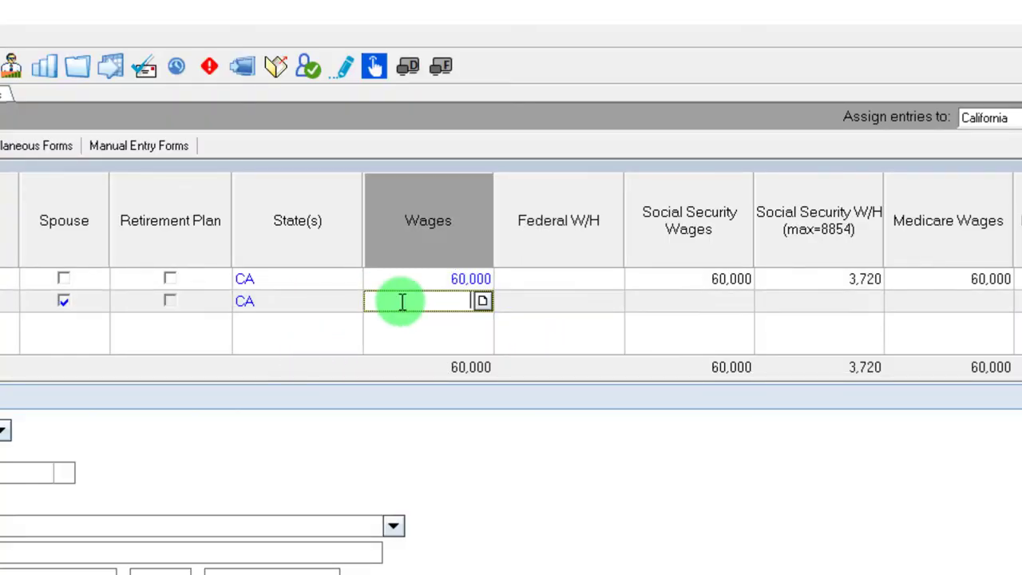
{"action": "type", "text": "6"}
{"action": "type", "text": "0,0"}
{"action": "key", "text": "Tab"}
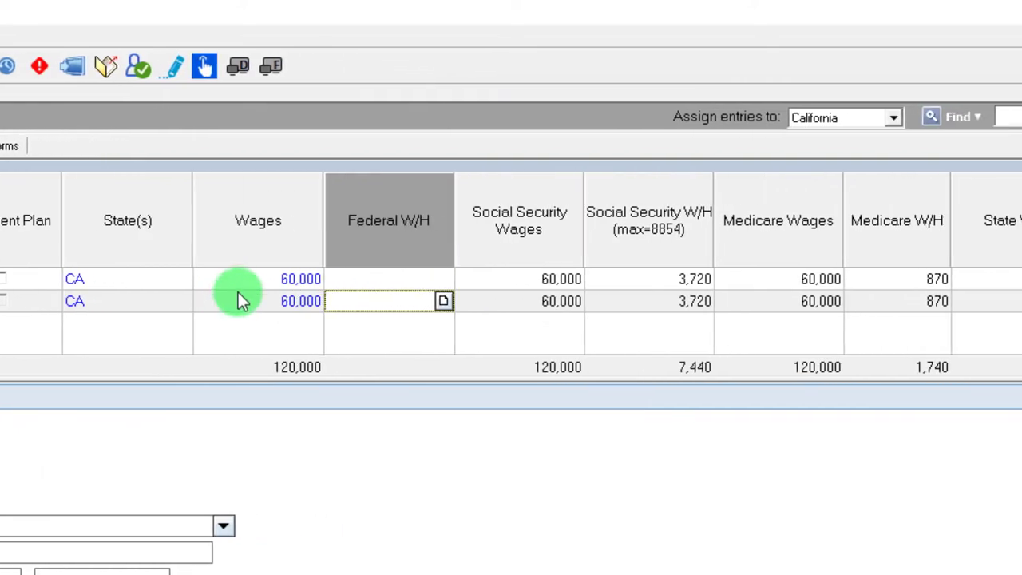
{"action": "left_click", "coordinate": [243, 282]}
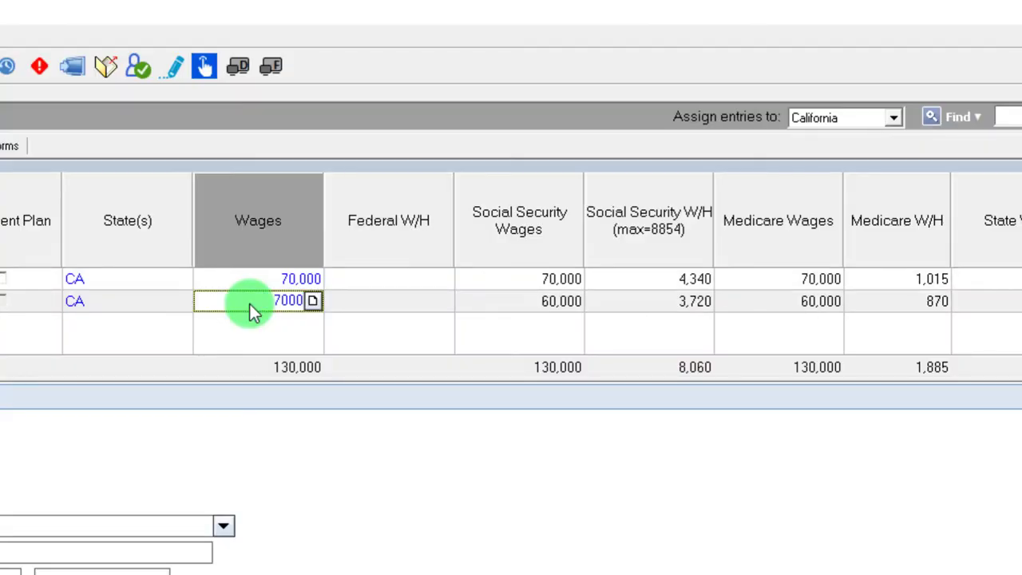
{"action": "key", "text": "Tab"}
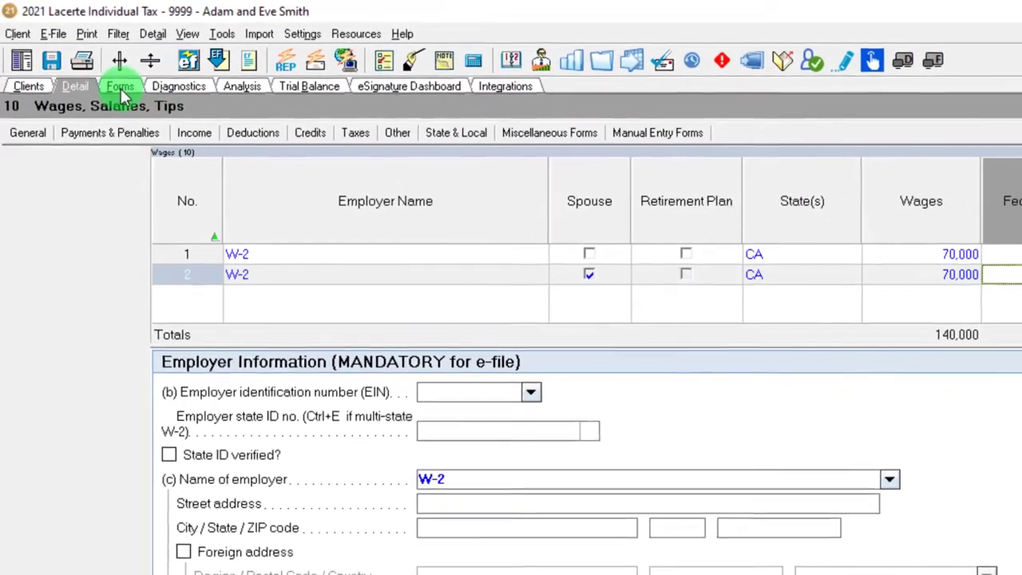
Review Schedule 1 page 2 with the updated two-W-2 wages.
{"action": "left_click", "coordinate": [111, 93]}
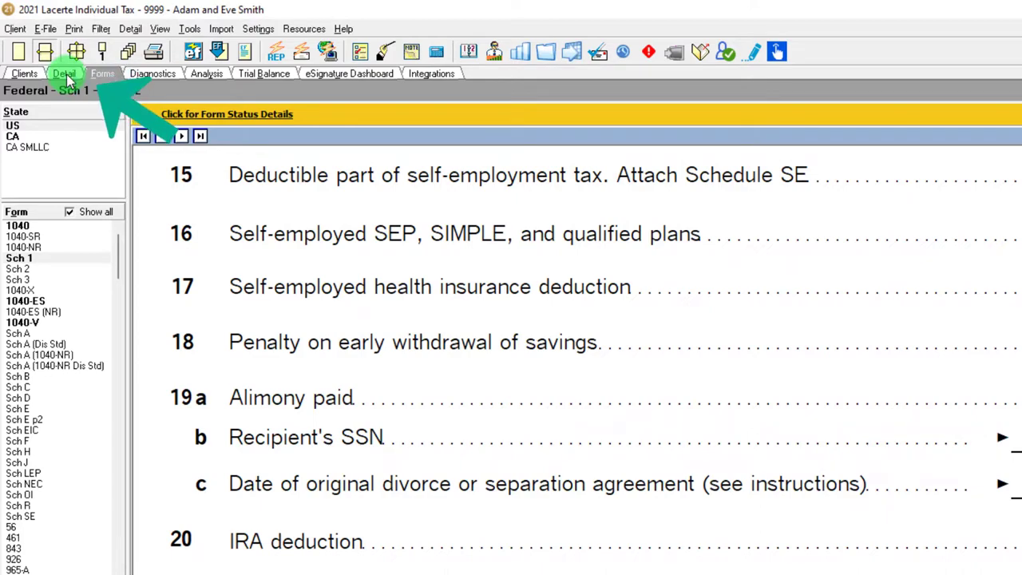
{"action": "left_click", "coordinate": [66, 76]}
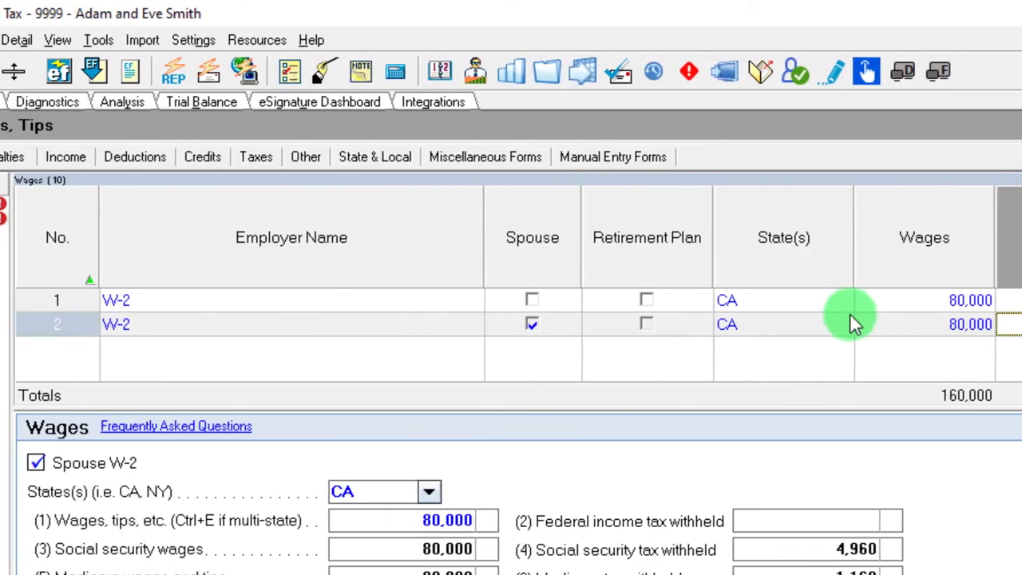
{"action": "left_click", "coordinate": [136, 98]}
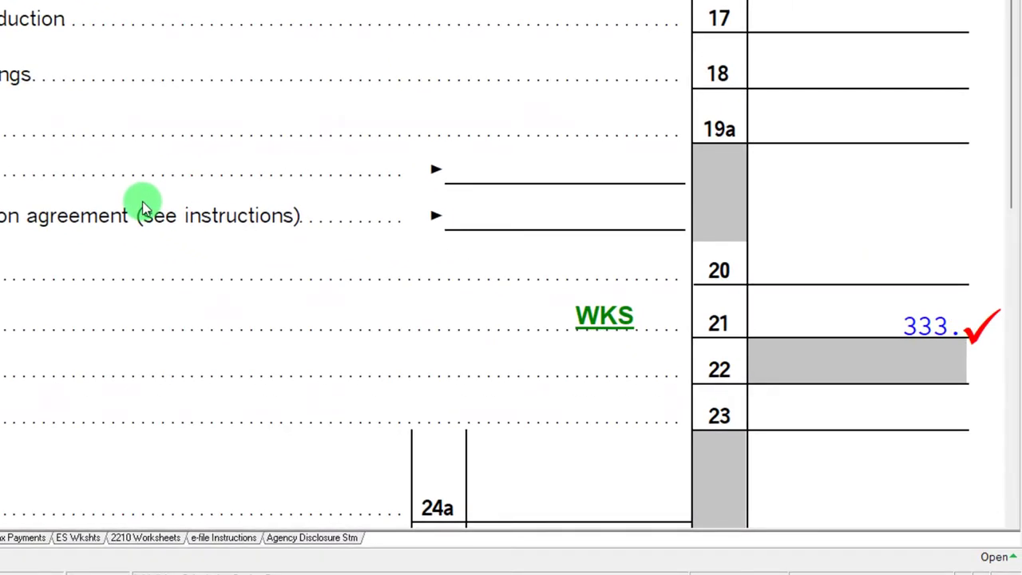
{"action": "scroll", "coordinate": [184, 224], "scroll_direction": "down", "scroll_amount": 3}
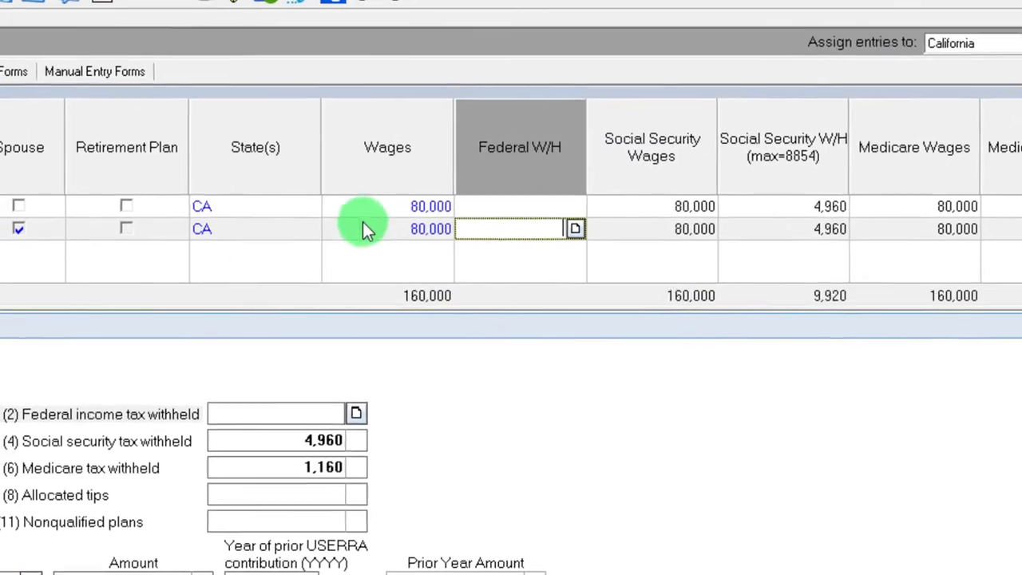
Set the first W-2's wages to 160,000, cutting the student loan deduction to 333.
{"action": "left_click", "coordinate": [404, 260]}
{"action": "type", "text": "16"}
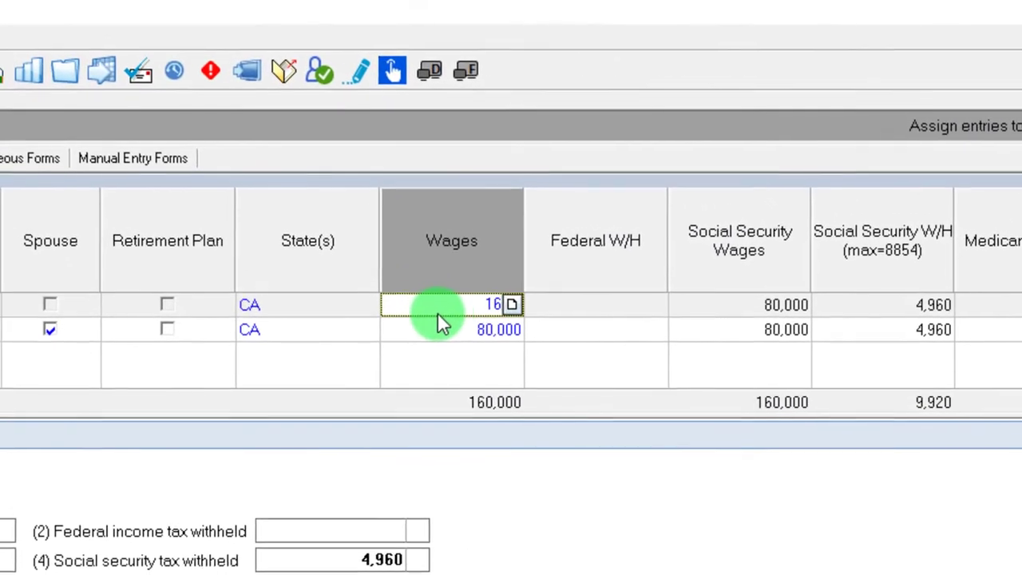
{"action": "type", "text": "0000"}
{"action": "left_click", "coordinate": [529, 333]}
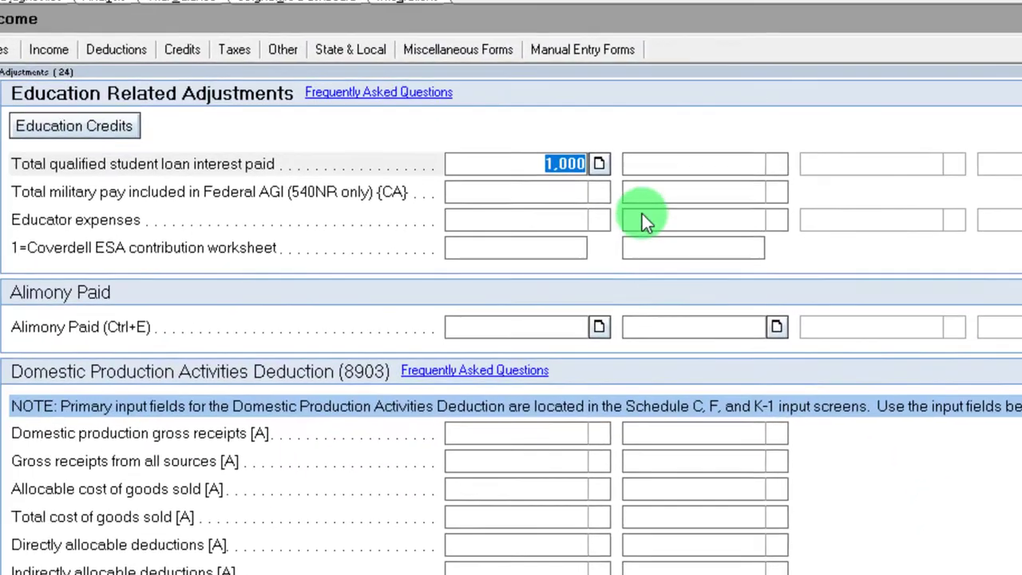
Review the student loan interest supporting detail, then close it.
{"action": "left_click", "coordinate": [605, 165]}
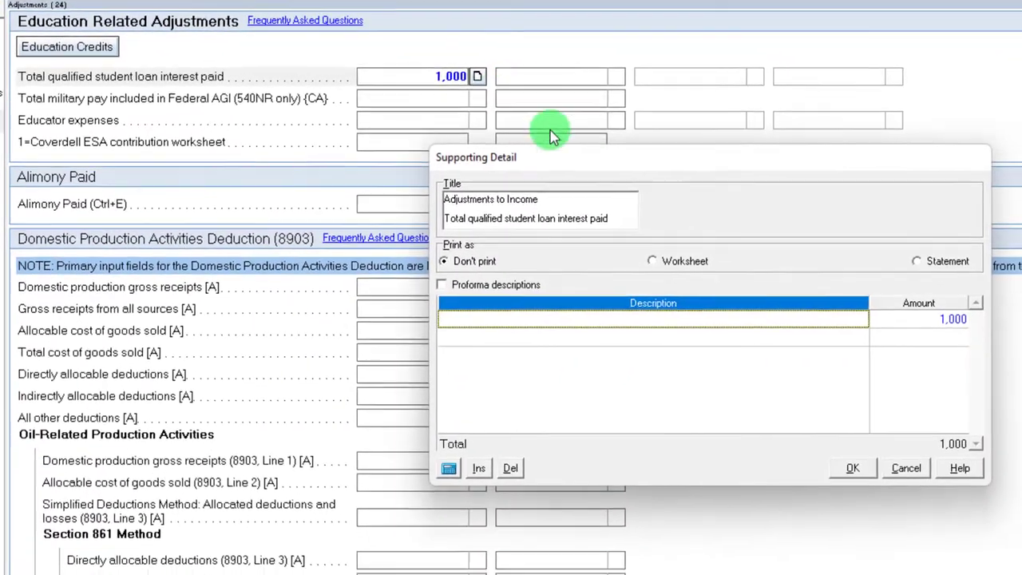
{"action": "left_click", "coordinate": [902, 469]}
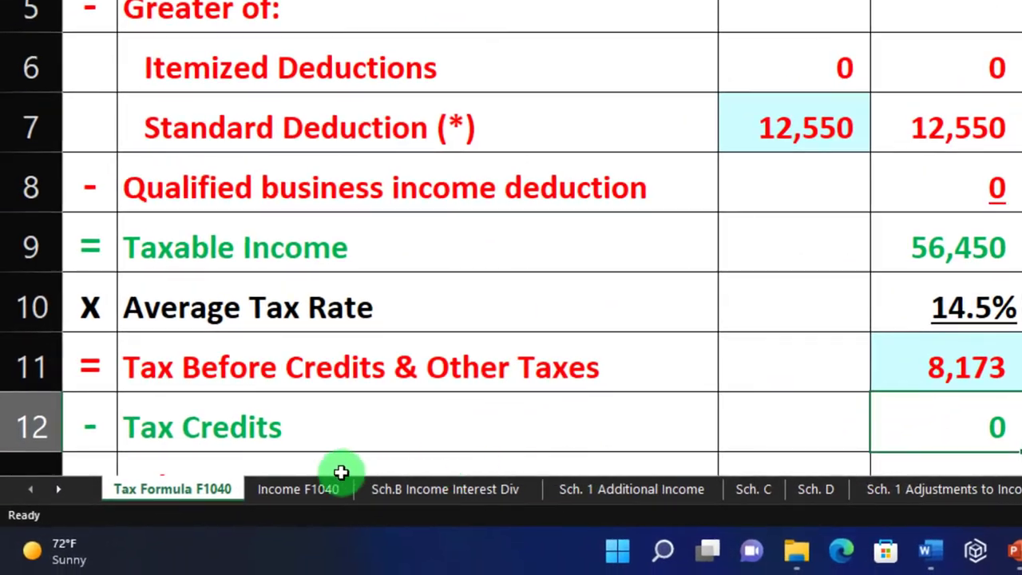
Update Excel's wages to 160,000 and note the original 1,000 student loan interest in a spare cell.
{"action": "left_click", "coordinate": [284, 492]}
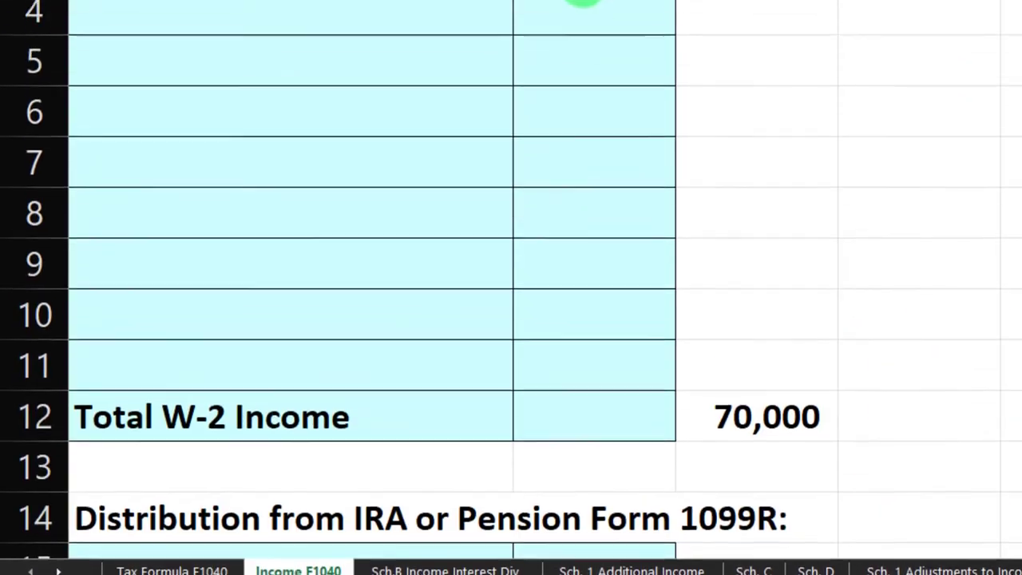
{"action": "type", "text": "16"}
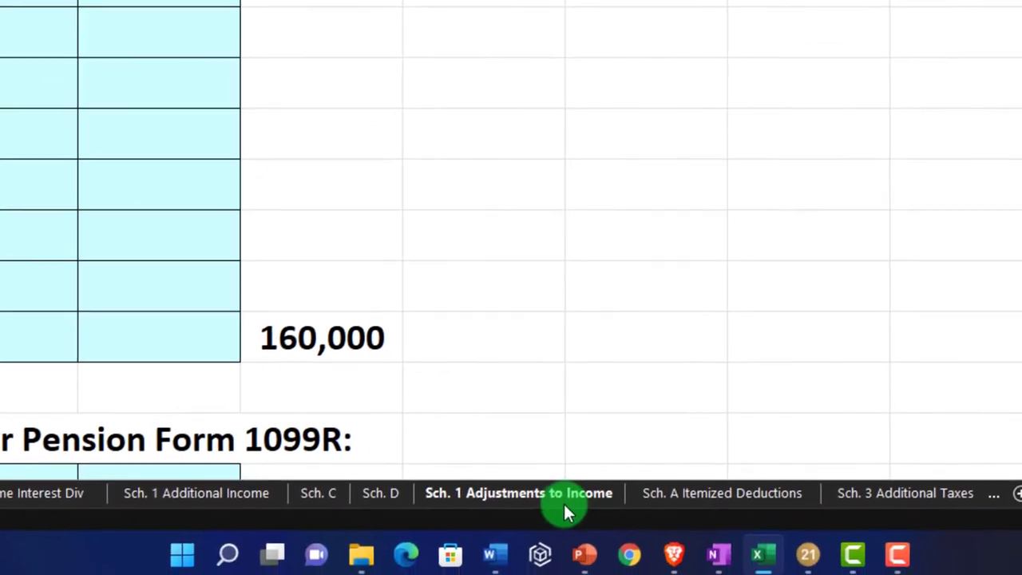
{"action": "left_click", "coordinate": [656, 532]}
{"action": "left_click", "coordinate": [361, 297]}
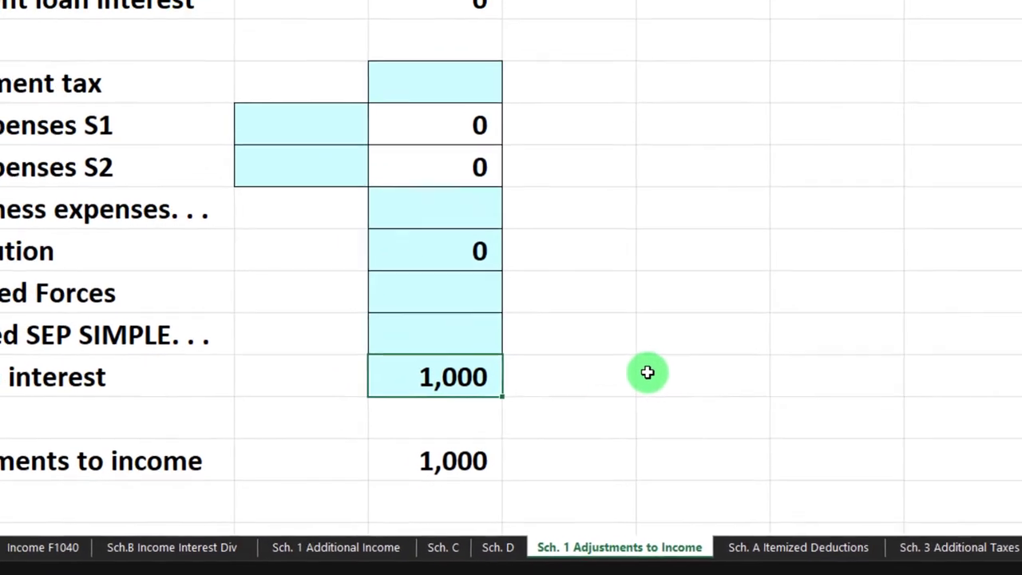
{"action": "left_click", "coordinate": [617, 351]}
{"action": "type", "text": "1000"}
{"action": "key", "text": "ctrl+Return"}
{"action": "key", "text": "Return"}
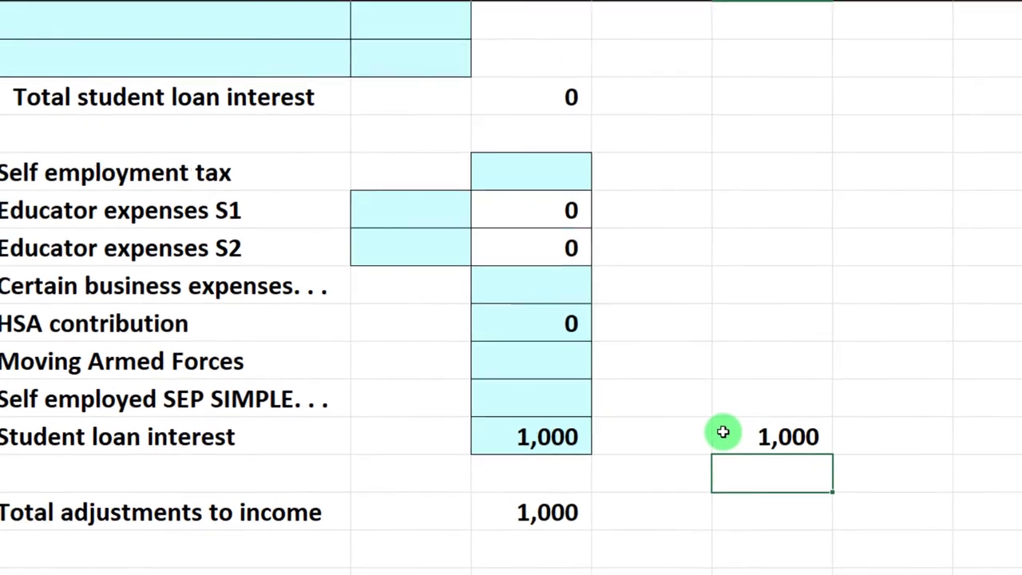
Replace the student loan interest with 333 on the Sch. 1 Adjustments sheet.
{"action": "left_click", "coordinate": [718, 429]}
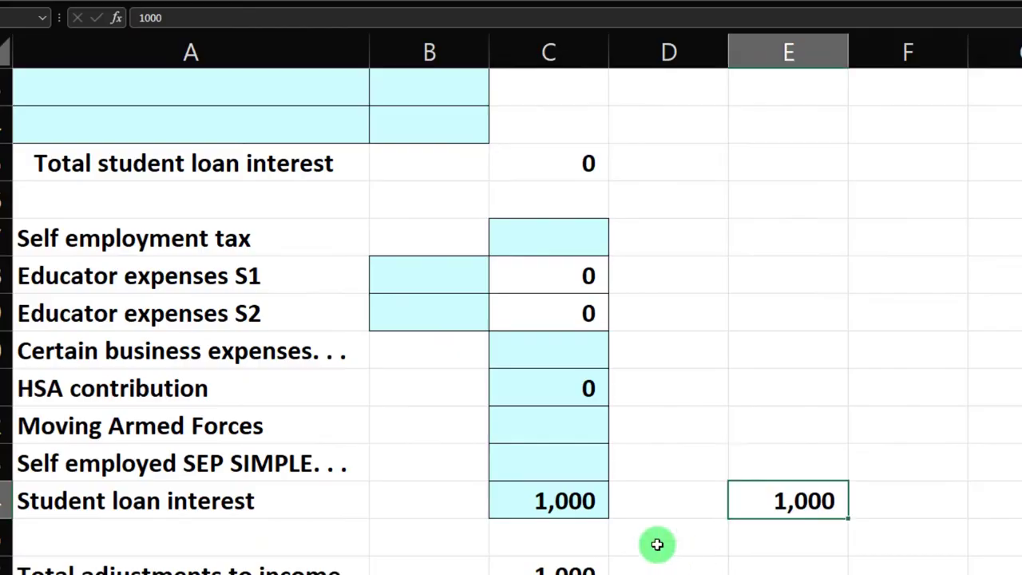
{"action": "left_click", "coordinate": [582, 506]}
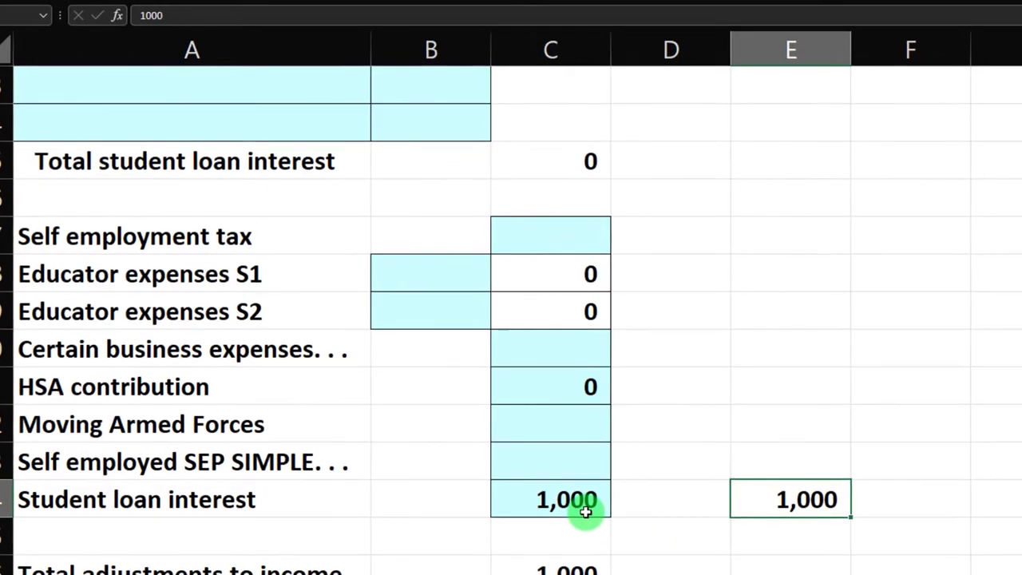
{"action": "type", "text": "333"}
{"action": "key", "text": "Return"}
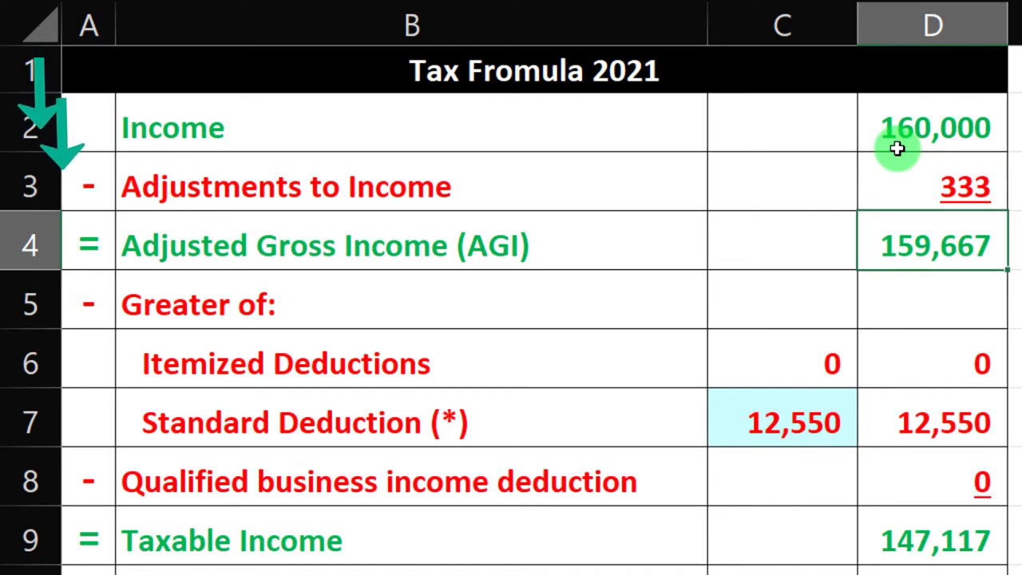
Point C7 at the 25,100 MFJ standard deduction in C22, giving 134,567 taxable income.
{"action": "key", "text": "Left"}
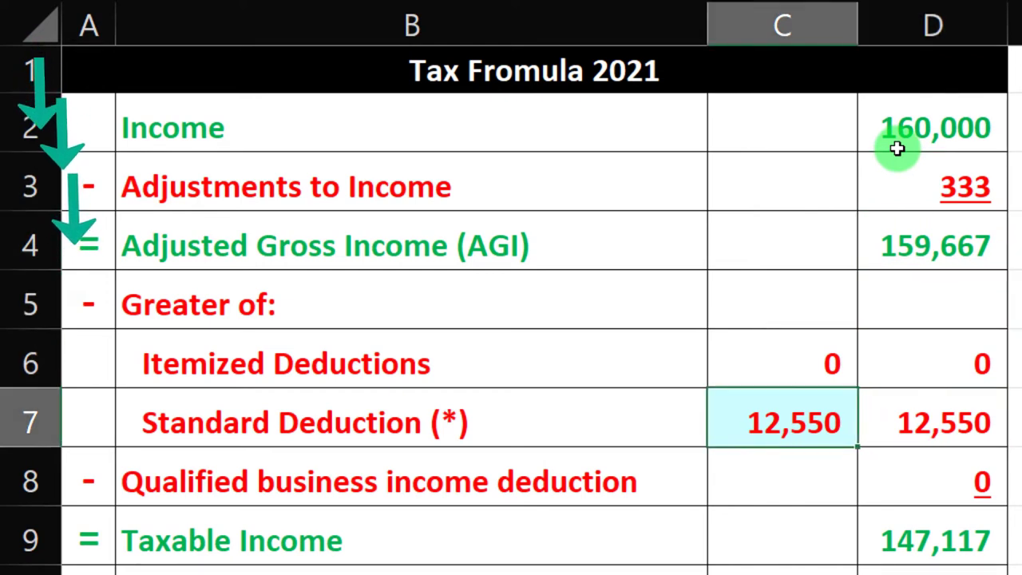
{"action": "key", "text": "Down"}
{"action": "key", "text": "Down"}
{"action": "key", "text": "Down"}
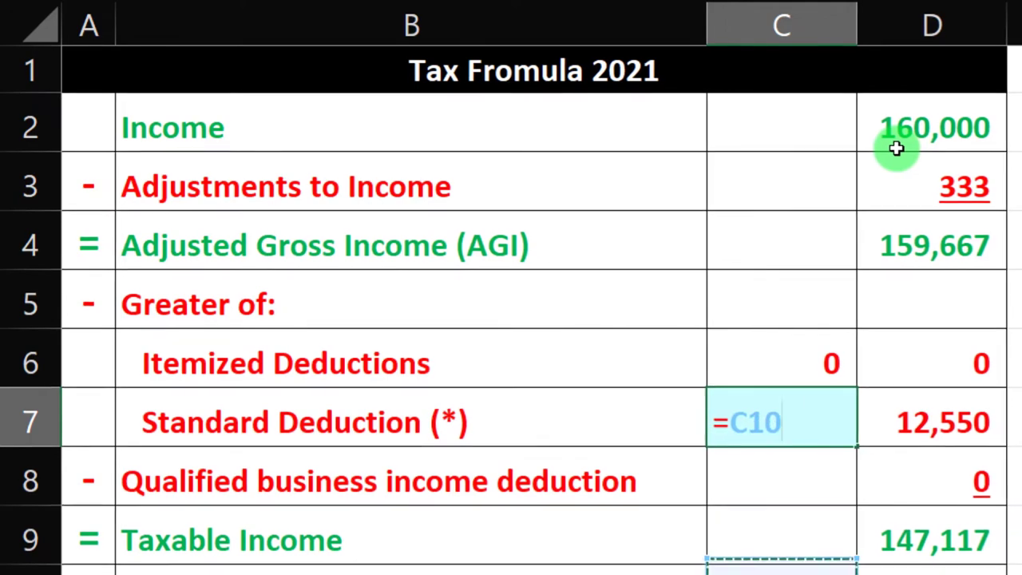
{"action": "key", "text": "Down"}
{"action": "key", "text": "Down"}
{"action": "key", "text": "Down"}
{"action": "key", "text": "Down"}
{"action": "key", "text": "Down"}
{"action": "key", "text": "Down"}
{"action": "key", "text": "Down"}
{"action": "key", "text": "Down"}
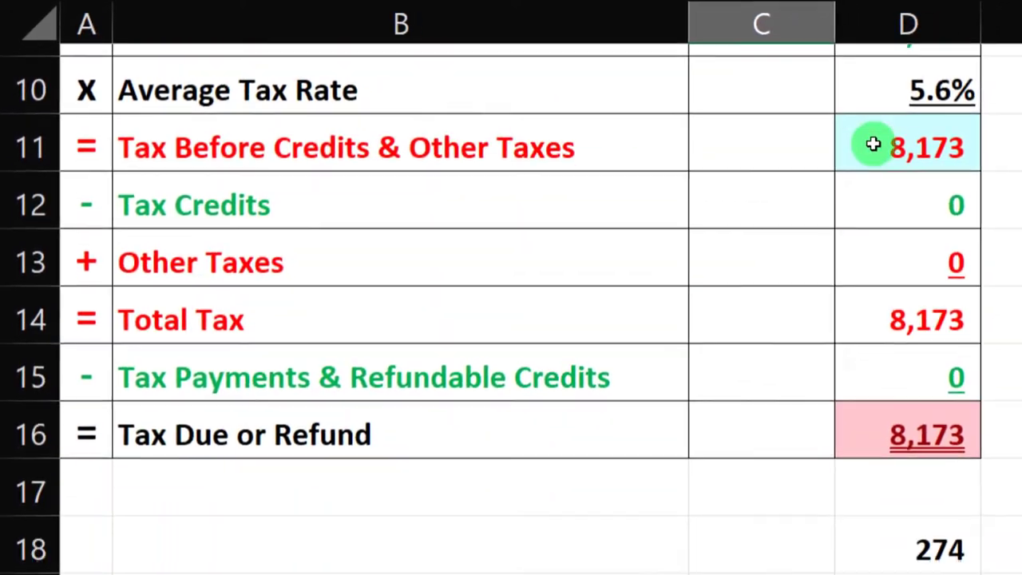
{"action": "key", "text": "Down"}
{"action": "key", "text": "Down"}
{"action": "key", "text": "Down"}
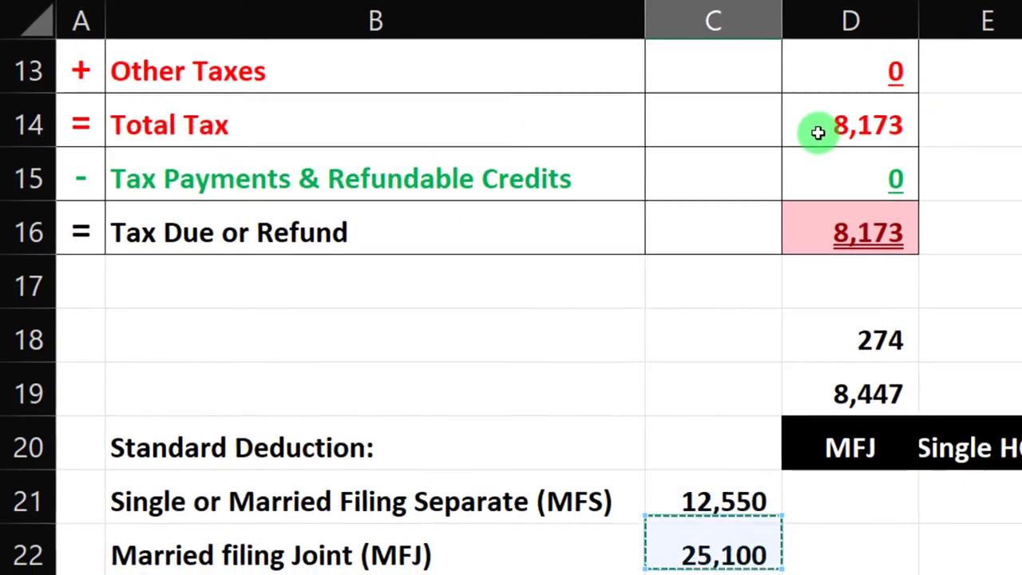
{"action": "key", "text": "Return"}
{"action": "key", "text": "Up"}
{"action": "key", "text": "Up"}
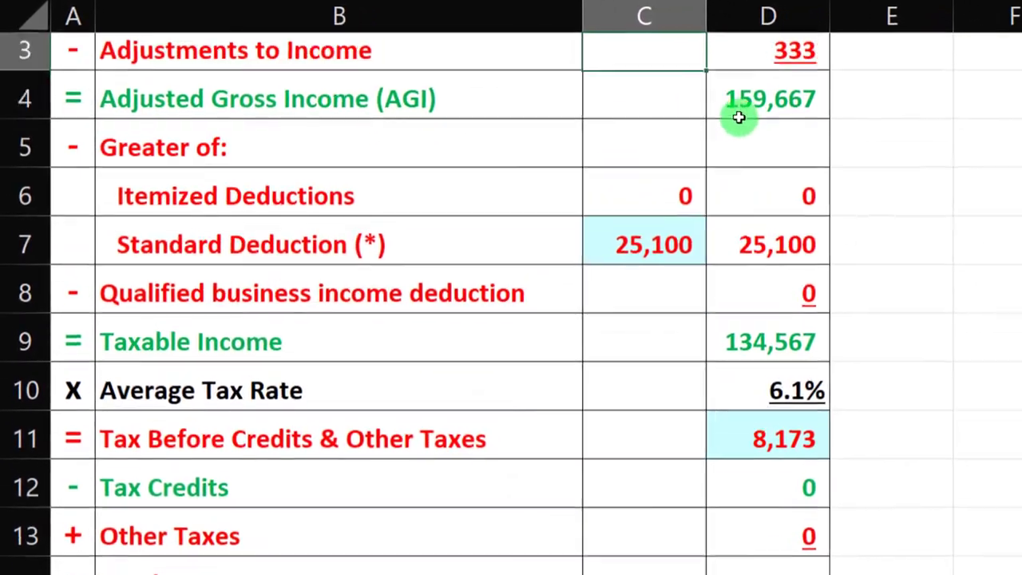
{"action": "key", "text": "Down"}
{"action": "key", "text": "Right"}
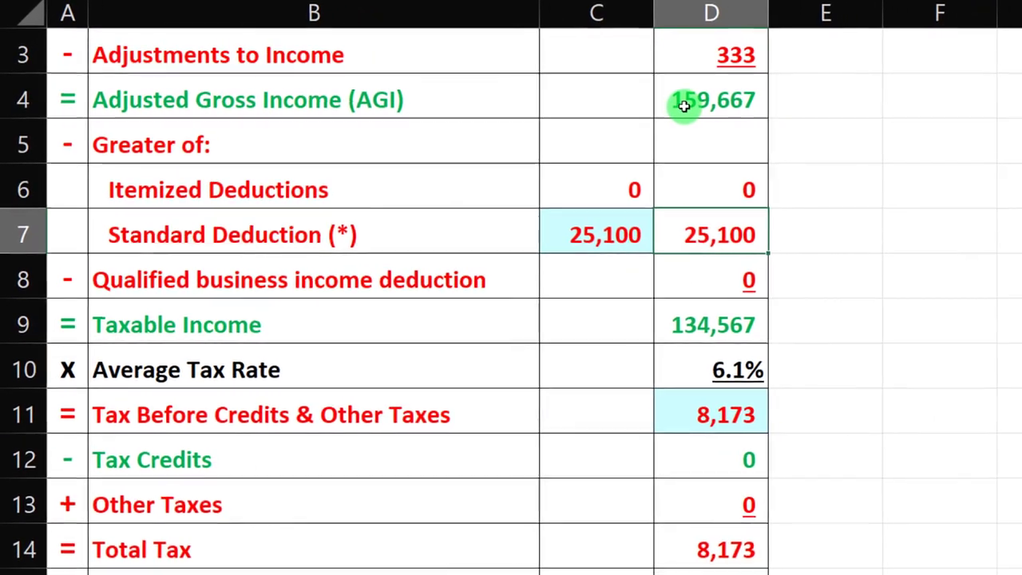
{"action": "key", "text": "Down"}
{"action": "key", "text": "Down"}
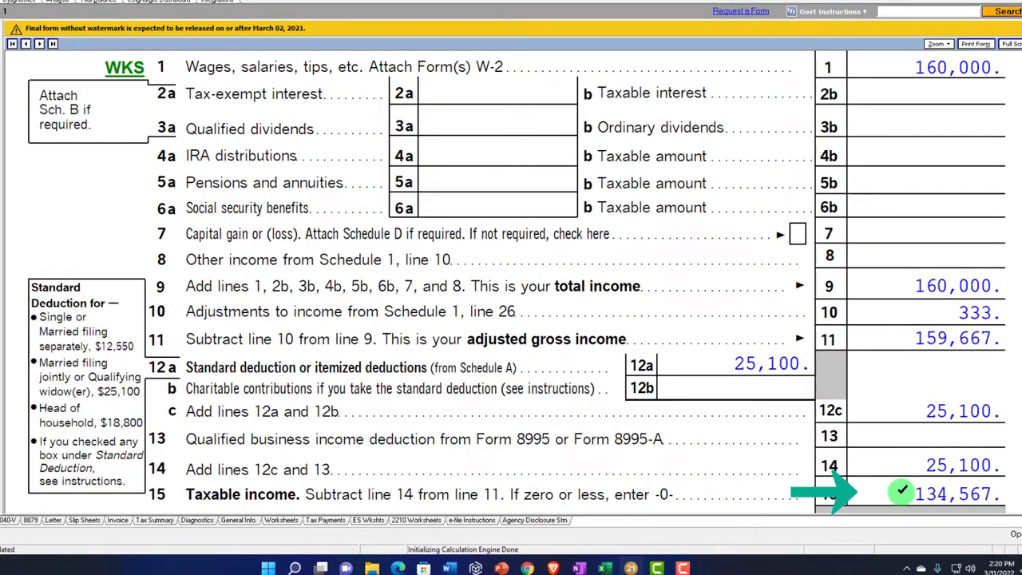
Copy the Form 1040 page 2 tax of 21,102 into Excel cell D11.
{"action": "left_click", "coordinate": [605, 566]}
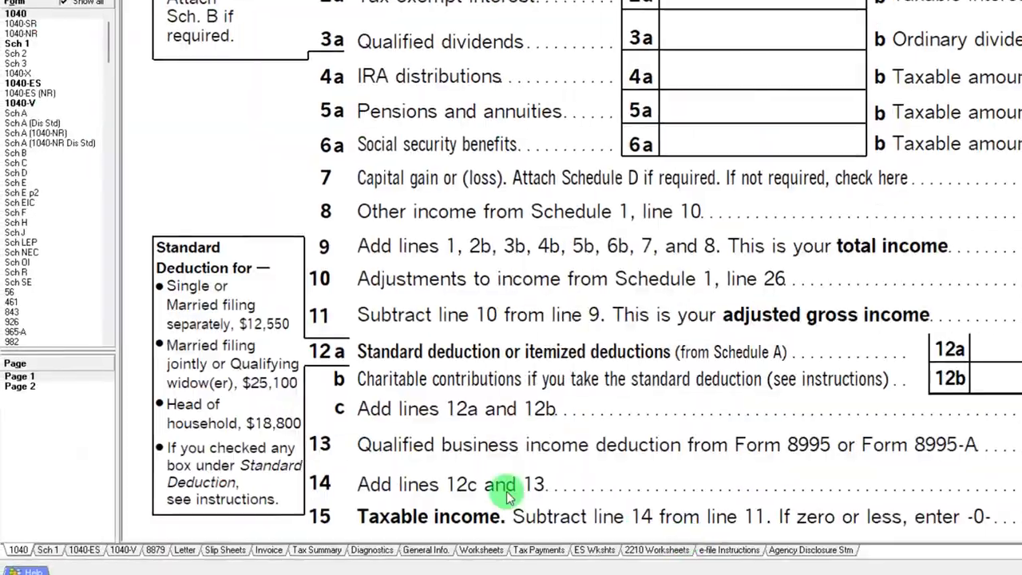
{"action": "left_click", "coordinate": [24, 385]}
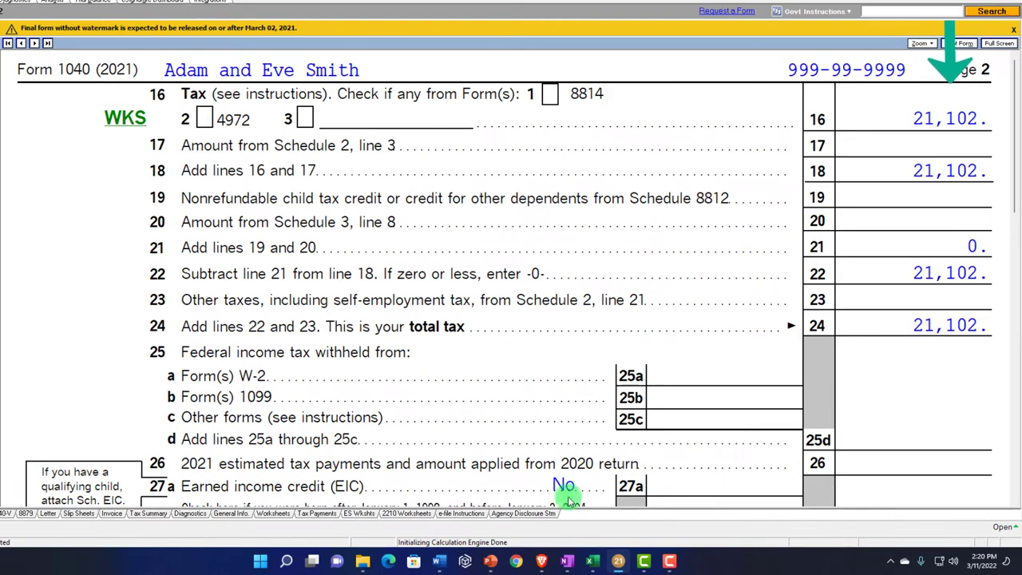
{"action": "left_click", "coordinate": [593, 562]}
{"action": "left_click", "coordinate": [617, 391]}
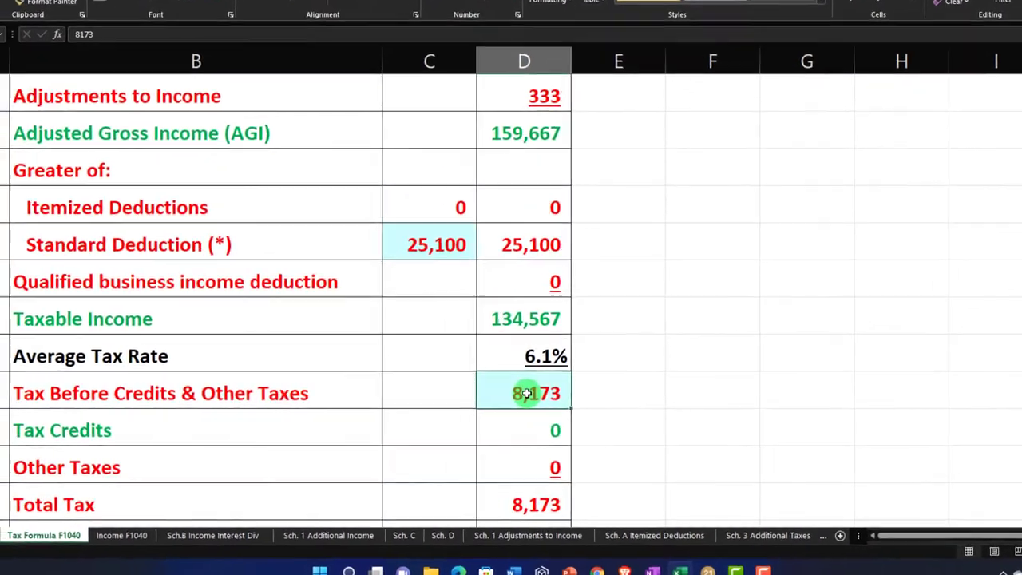
{"action": "type", "text": "21102"}
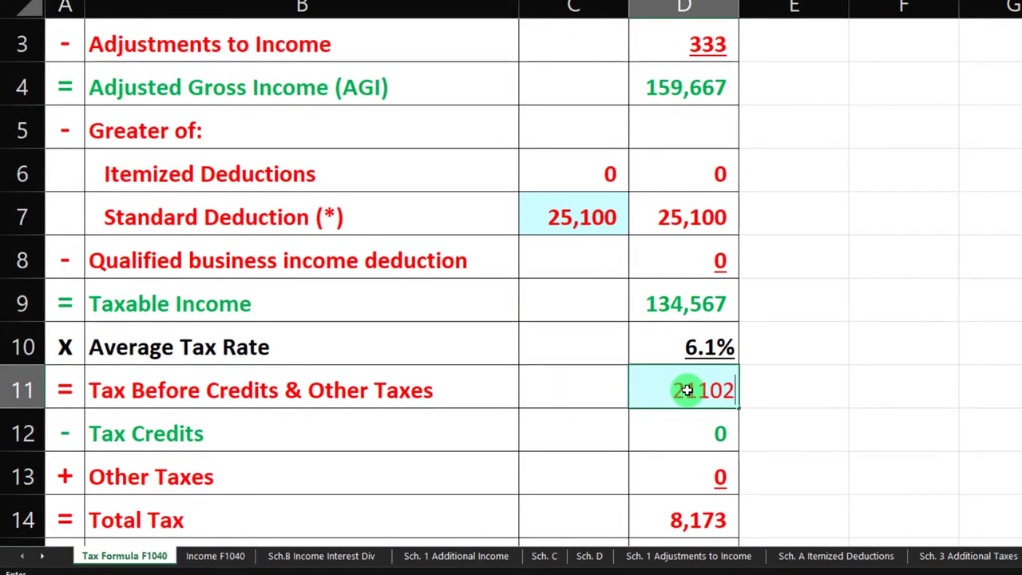
{"action": "key", "text": "Return"}
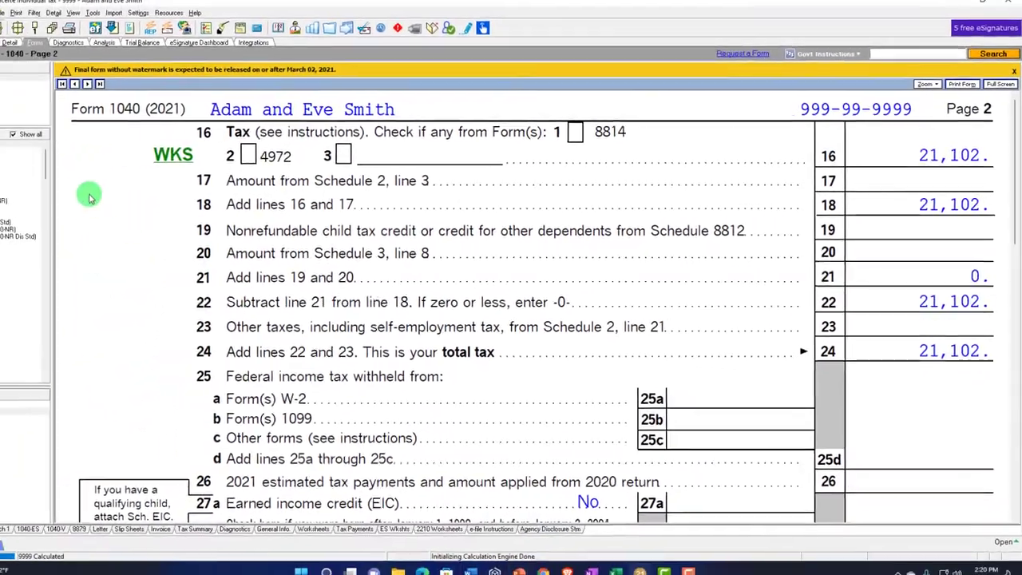
Review Form 1040 page 1: wages 160,000, adjustments 333, AGI 159,667.
{"action": "left_click", "coordinate": [16, 397]}
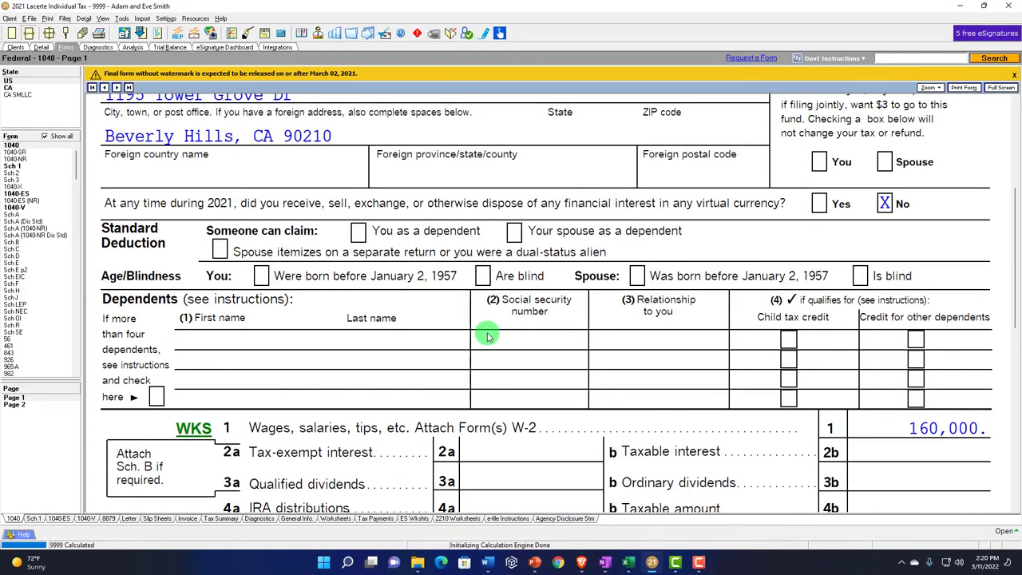
{"action": "scroll", "coordinate": [489, 335], "scroll_direction": "down", "scroll_amount": 1}
{"action": "scroll", "coordinate": [487, 334], "scroll_direction": "down", "scroll_amount": 3}
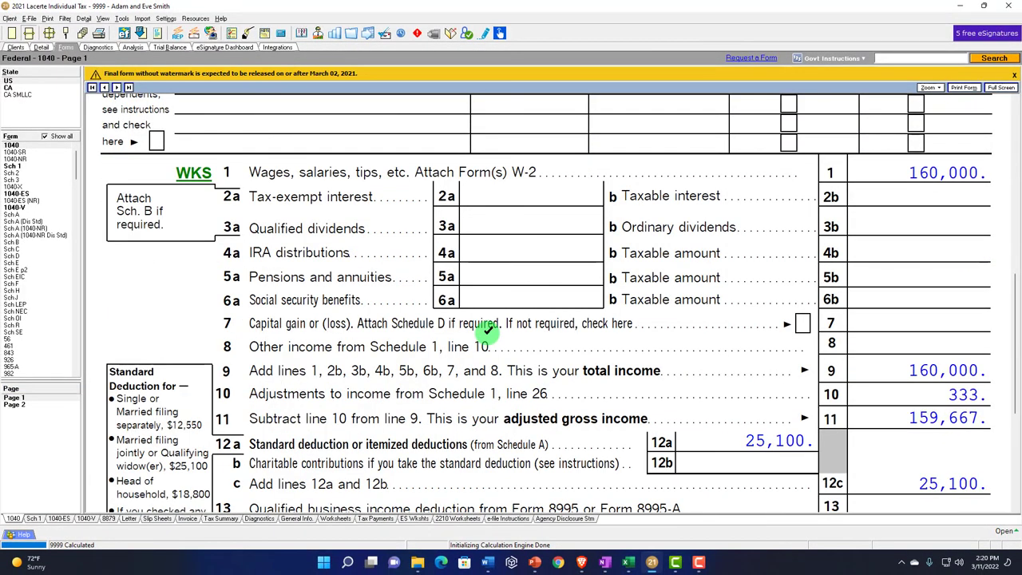